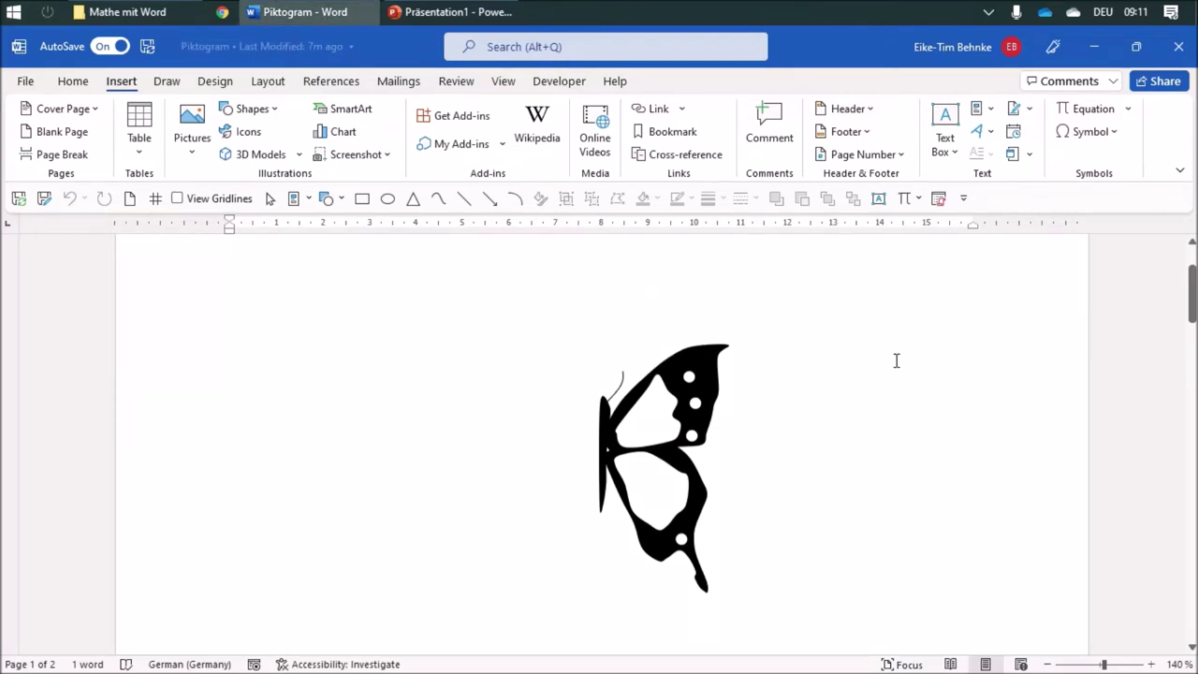
- Duplicate the half butterfly straight to its left and flip the copy horizontally
click(704, 362)
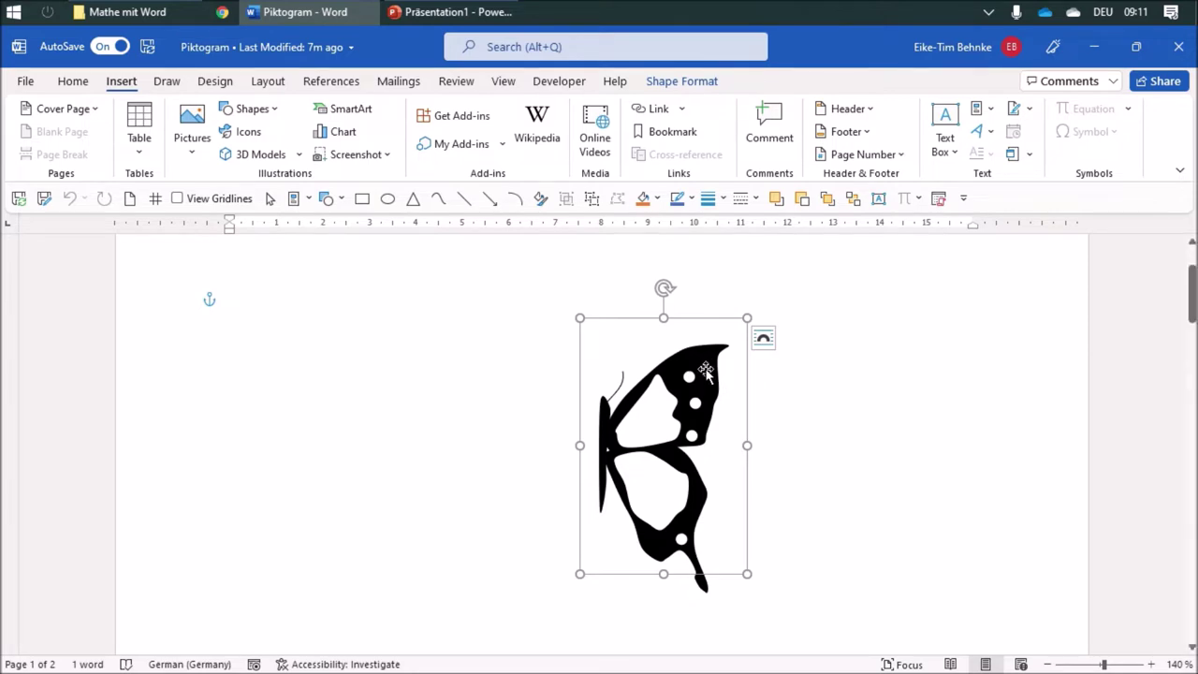
drag(706, 371, 554, 371)
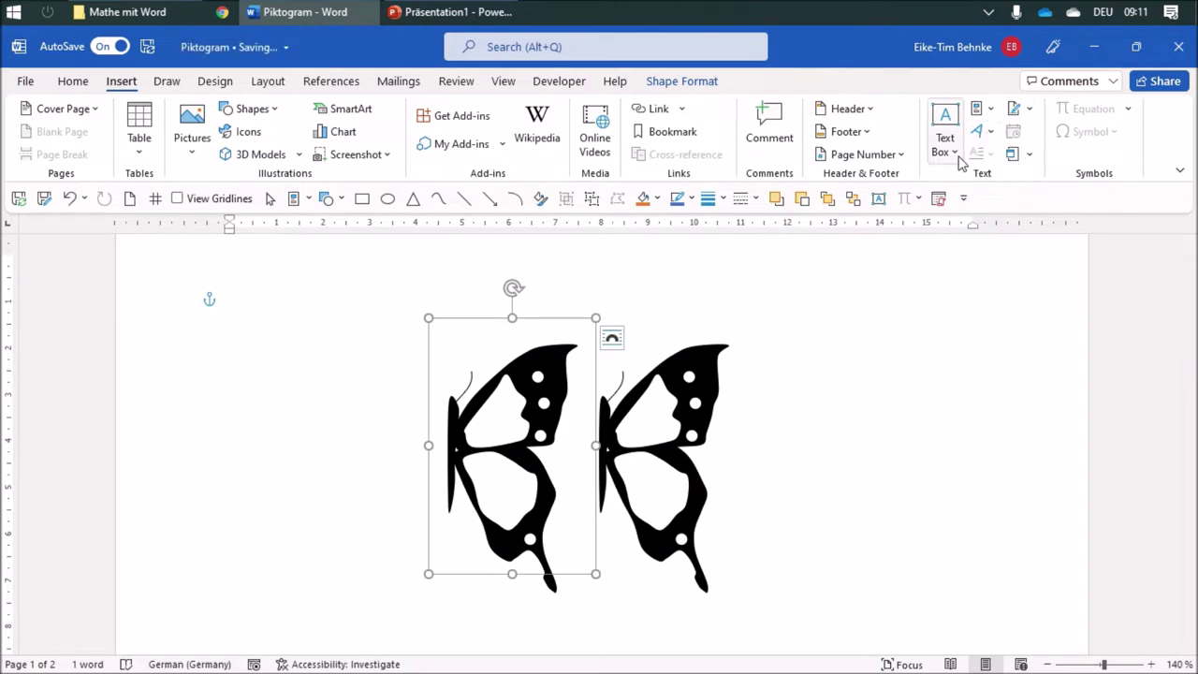
click(682, 80)
click(994, 132)
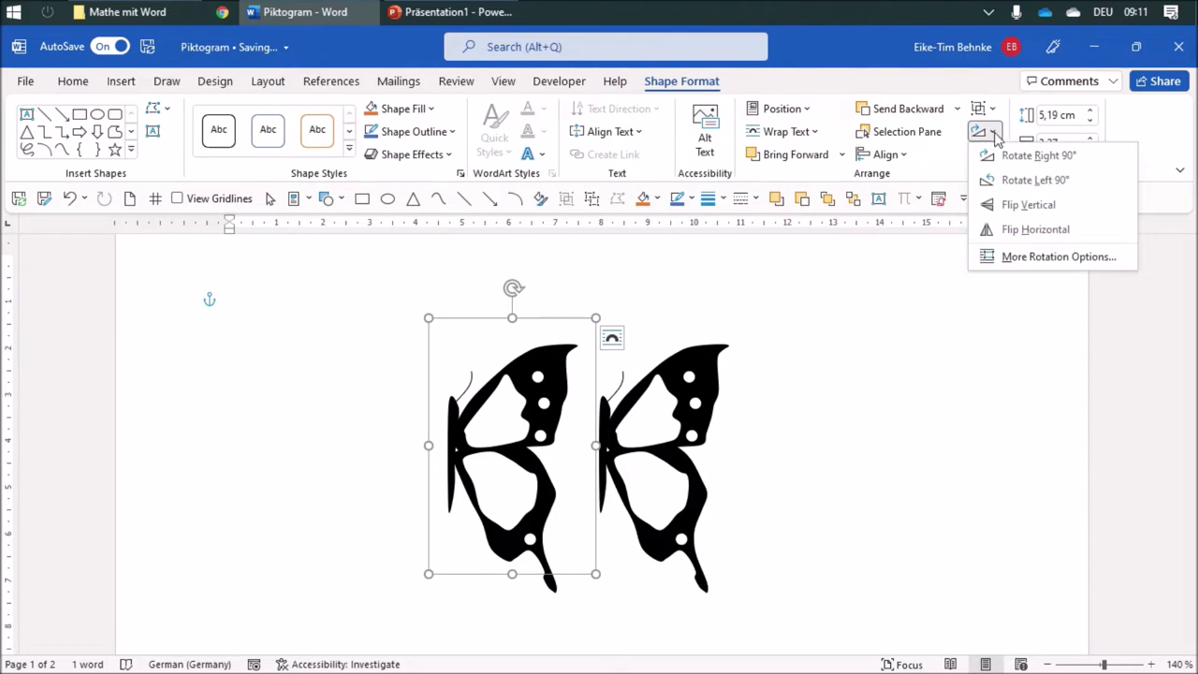
click(1025, 232)
click(1025, 232)
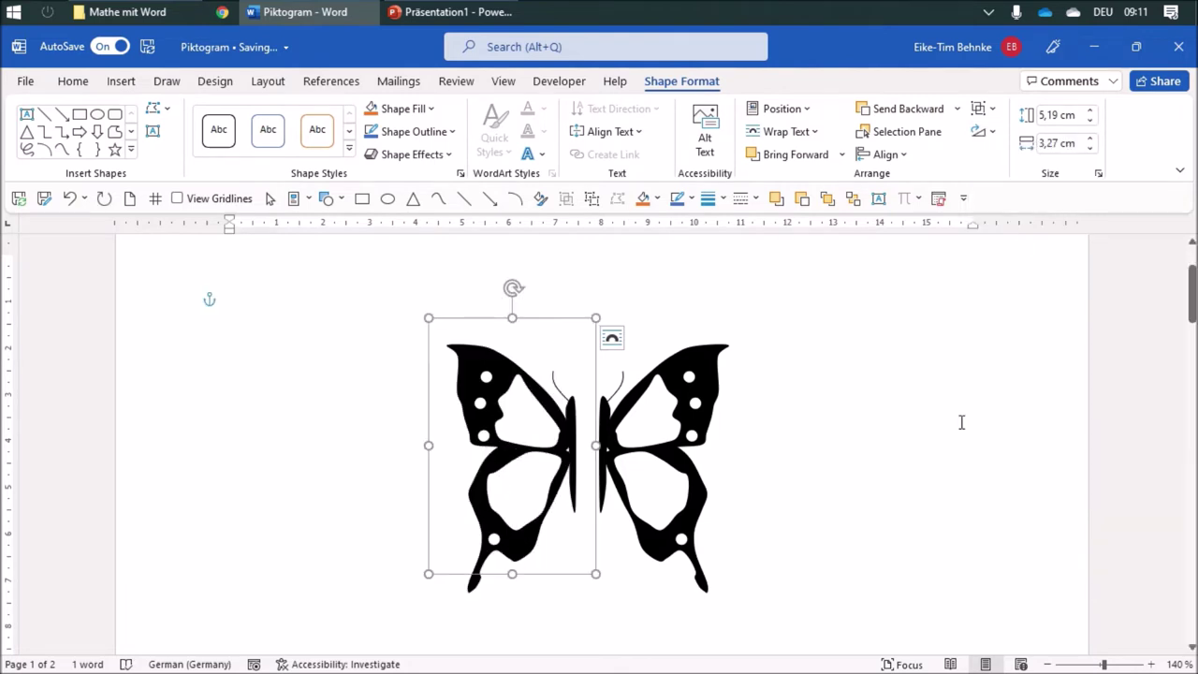
- Nudge the mirrored butterfly half to the right in coarse and fine increments until both body halves join, and deselect it
key(Right)
key(Right)
key(Right)
key(Right)
key(Right)
key(Right)
key(Right)
key(Right)
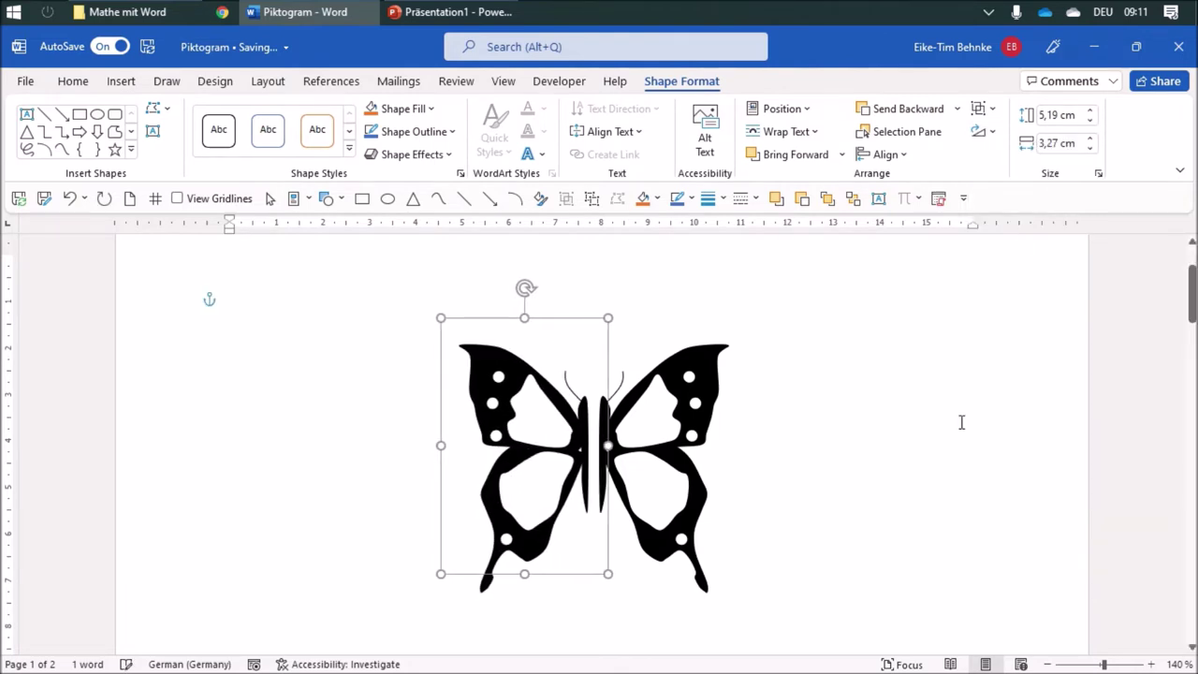
key(ctrl+Right)
key(ctrl+Right)
key(ctrl+Right)
key(ctrl+Right)
key(ctrl+Right)
key(ctrl+Right)
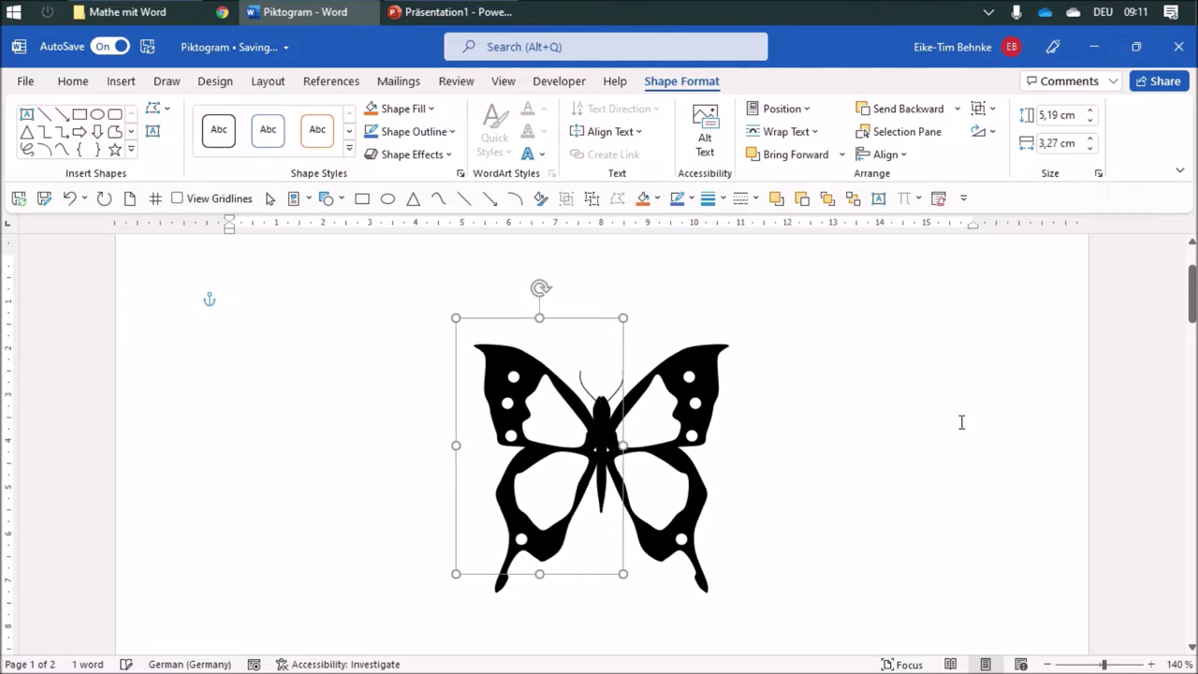
key(ctrl+Right)
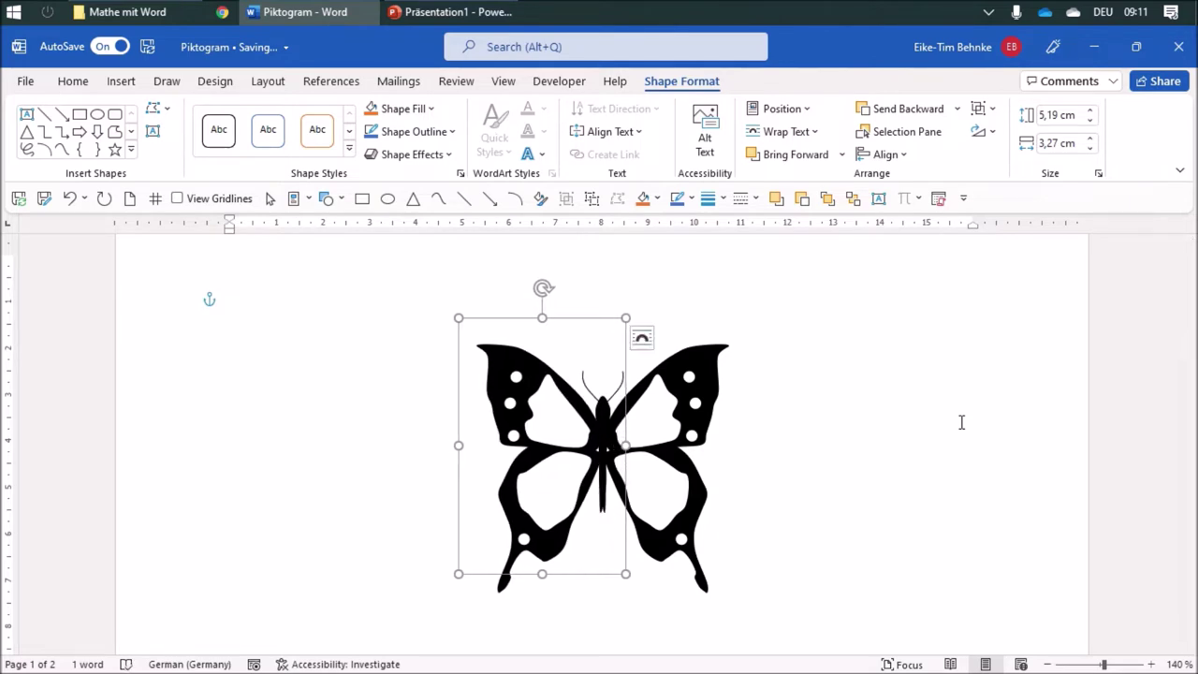
click(848, 338)
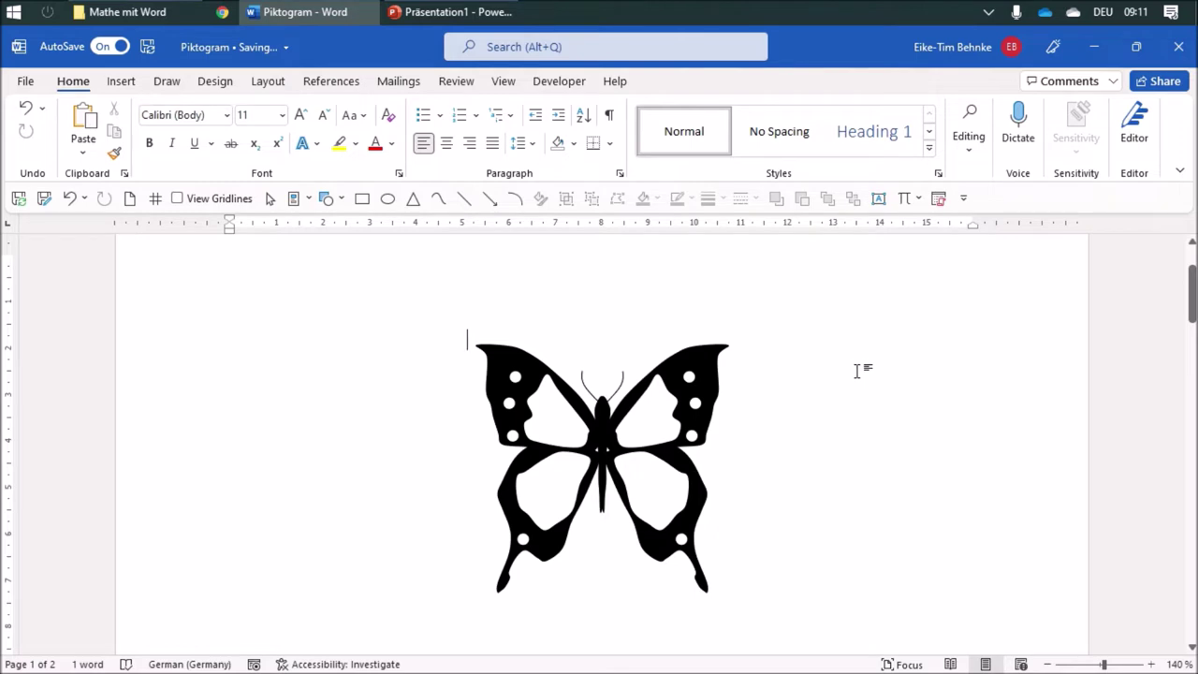
- Trace the banana photo's upper face with the Curve tool as a closed shape about 11.8 cm wide and 4.75 cm high
scroll(857, 370, down, 5)
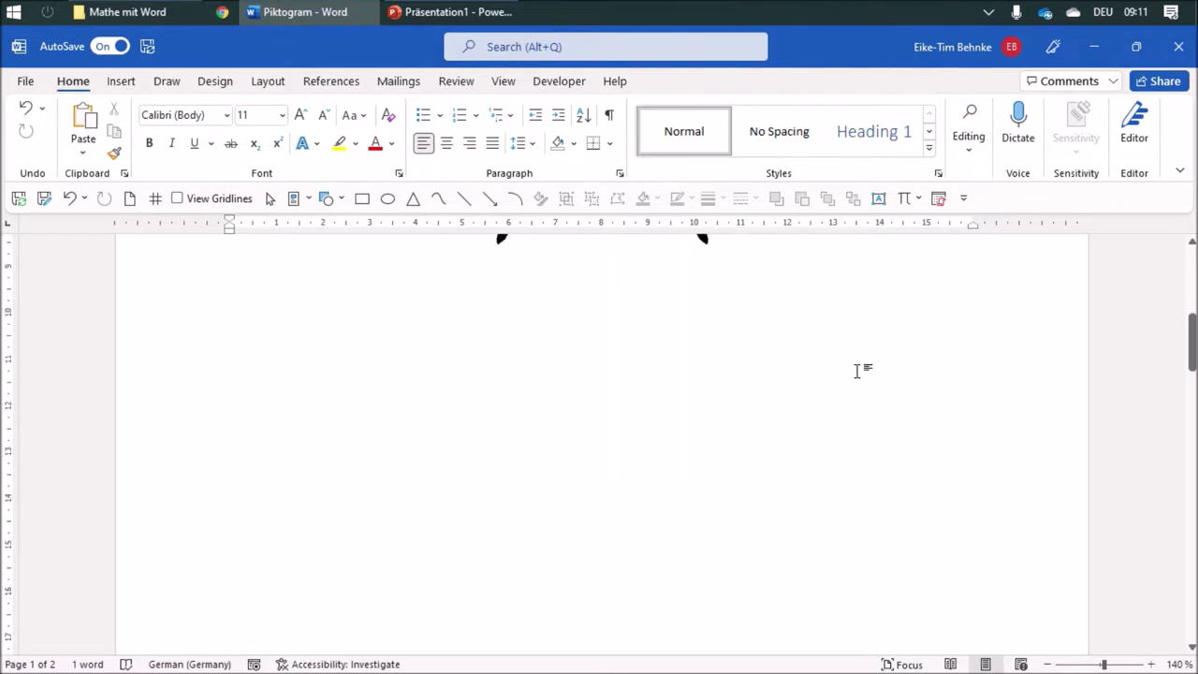
scroll(858, 370, down, 8)
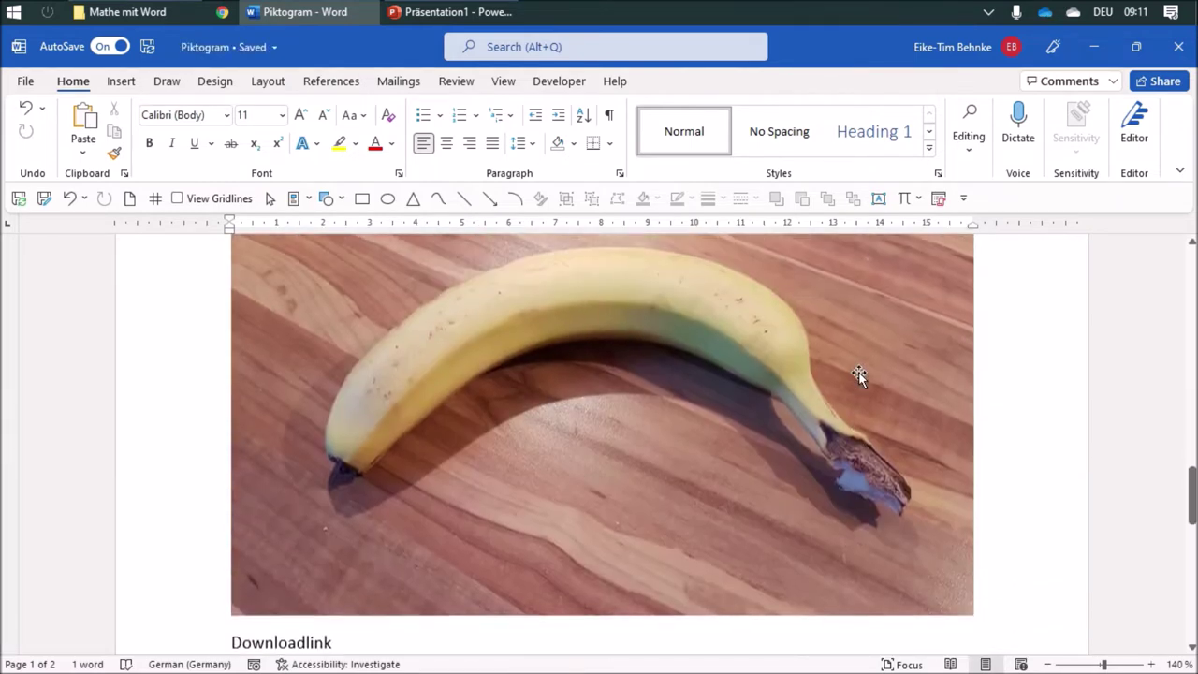
scroll(857, 375, up, 1)
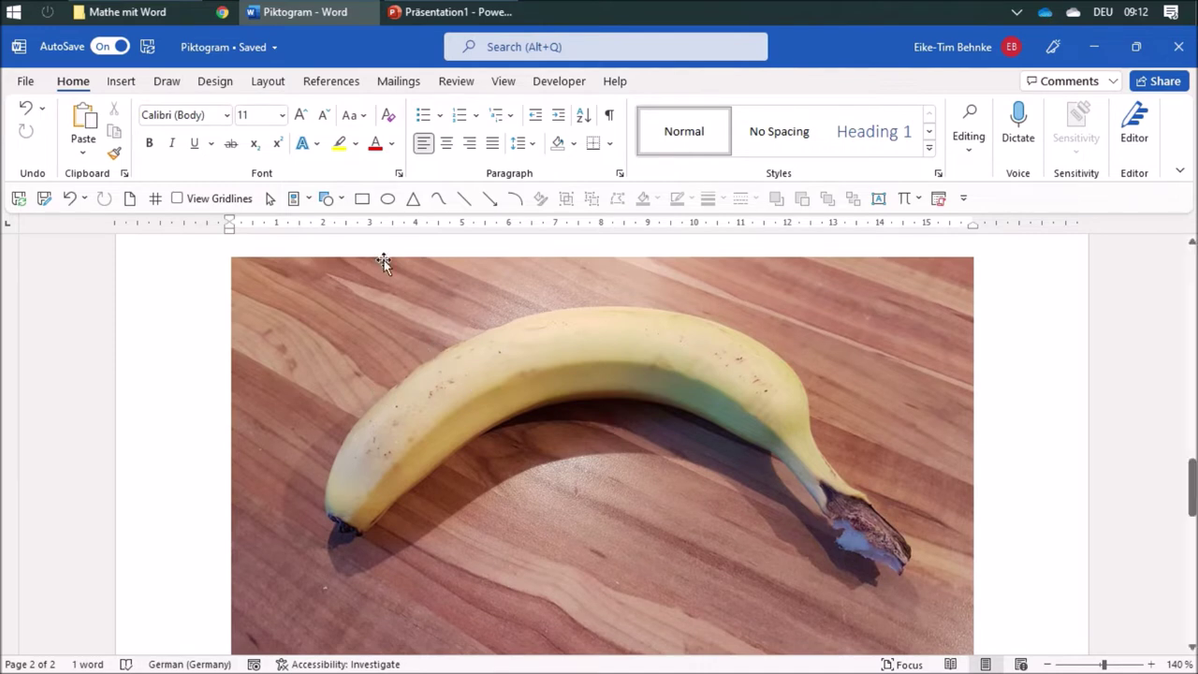
click(438, 197)
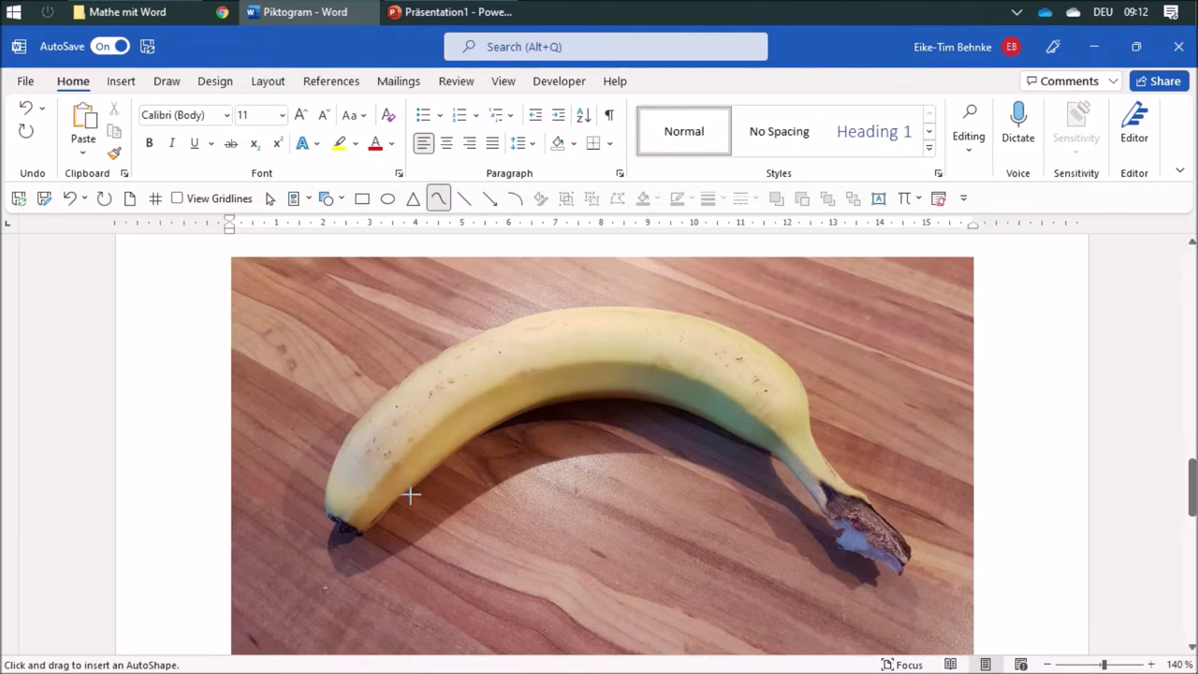
click(347, 527)
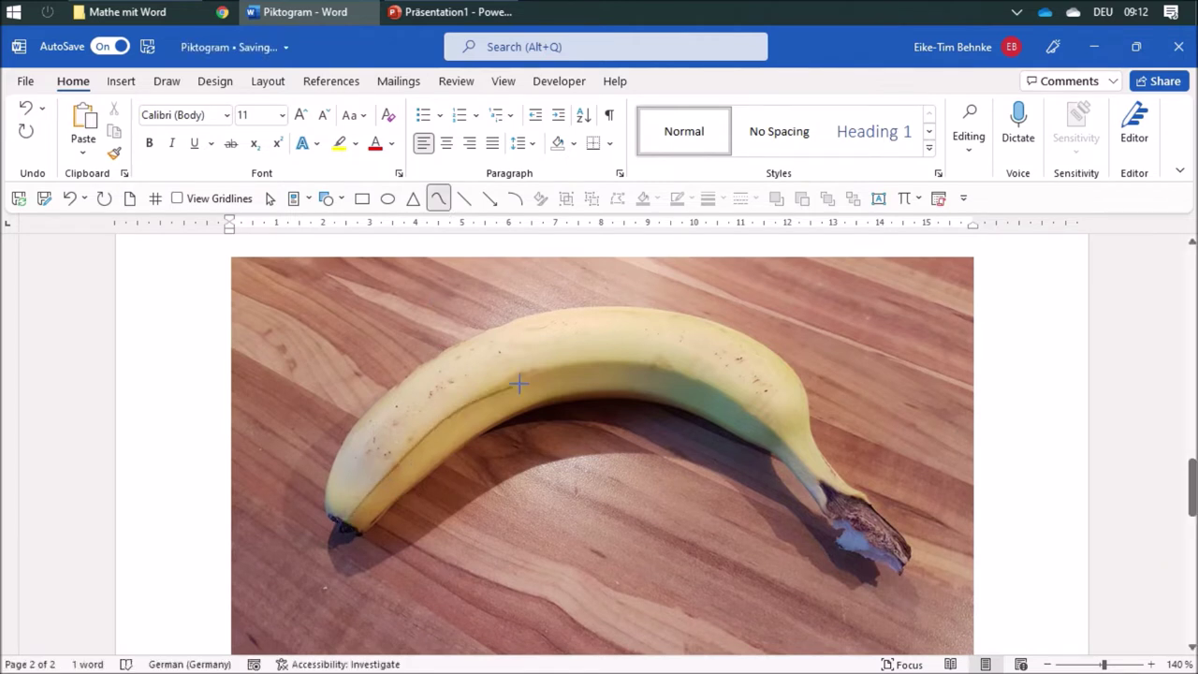
click(552, 362)
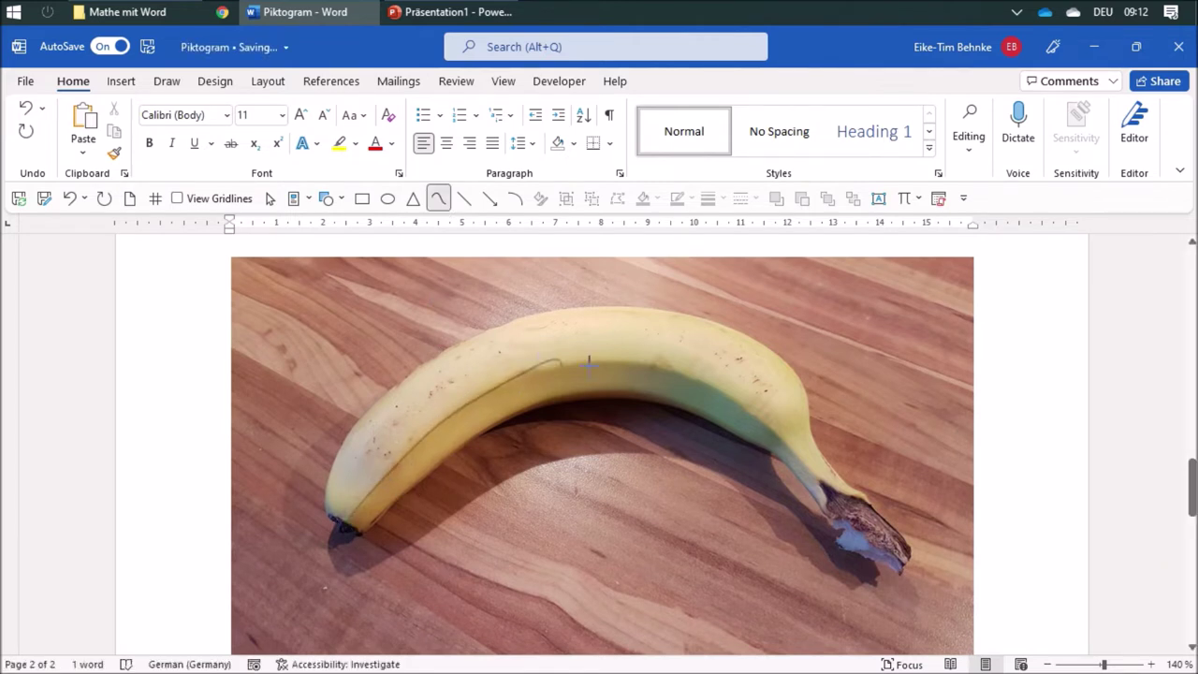
click(663, 366)
click(785, 430)
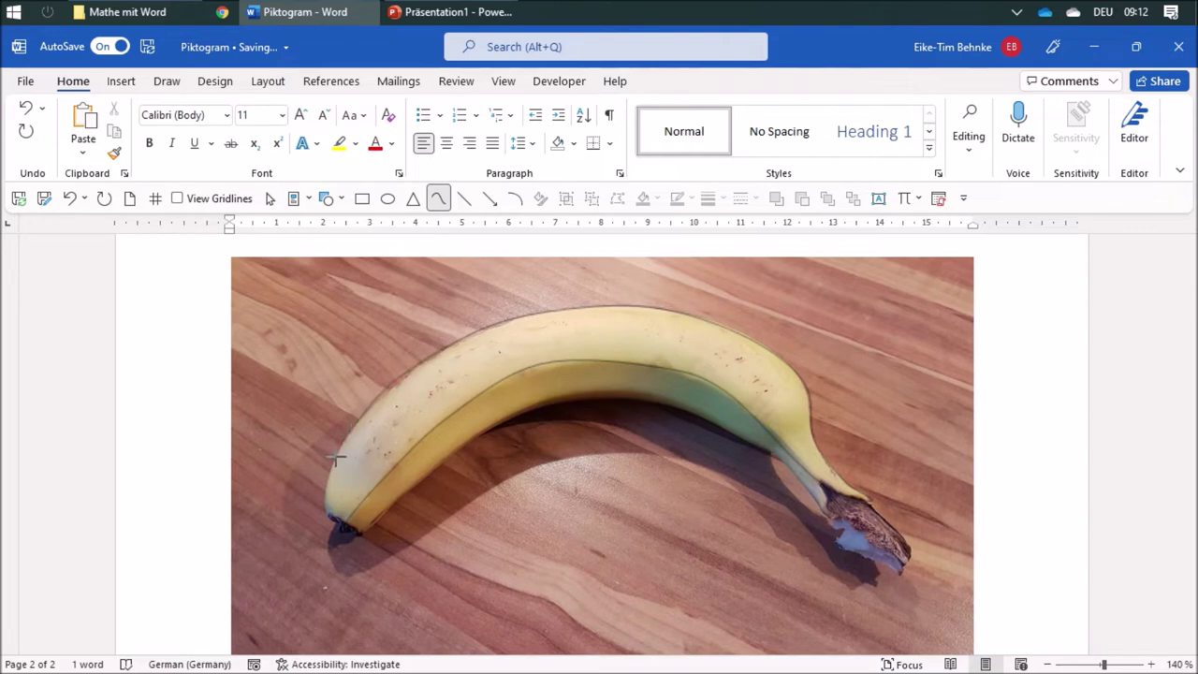
click(342, 527)
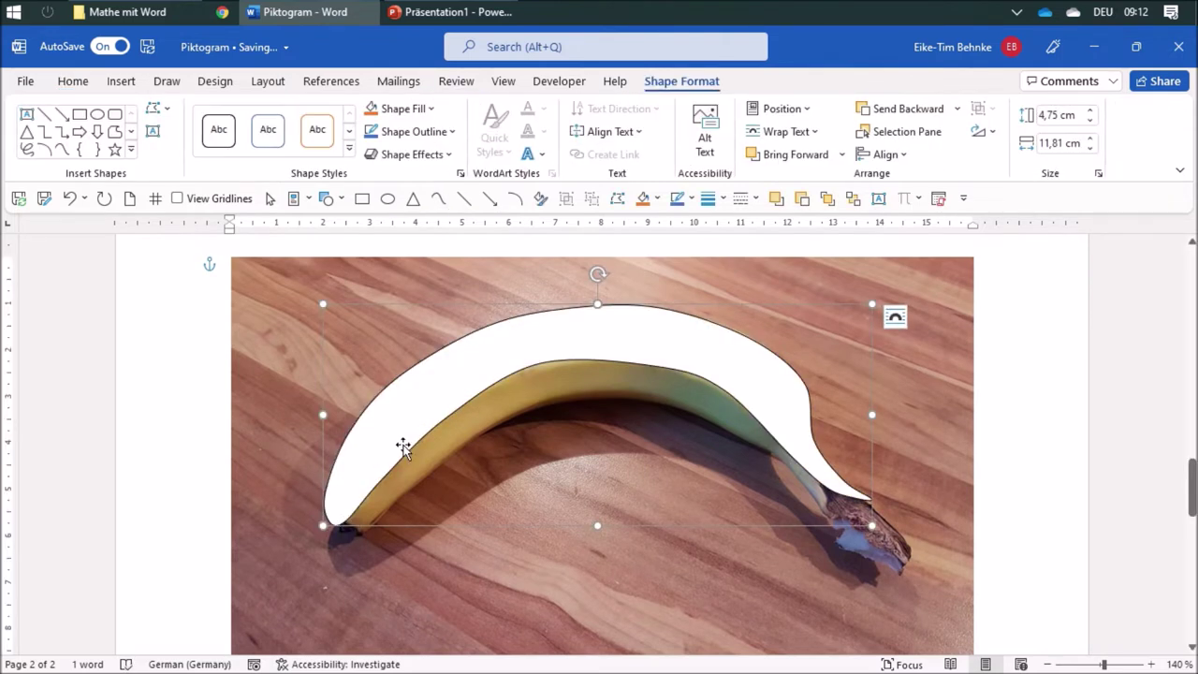
click(494, 576)
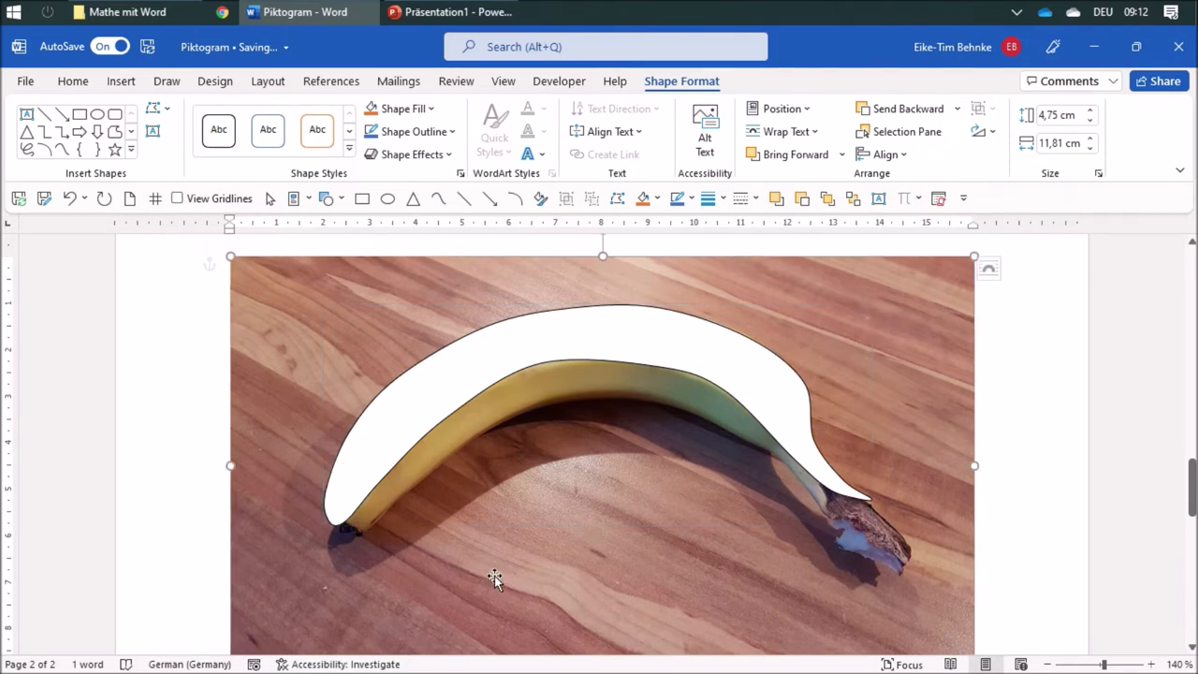
- Trace the banana's lower, shaded face with the Curve tool, slightly overlapping the upper shape's inner edge
click(438, 197)
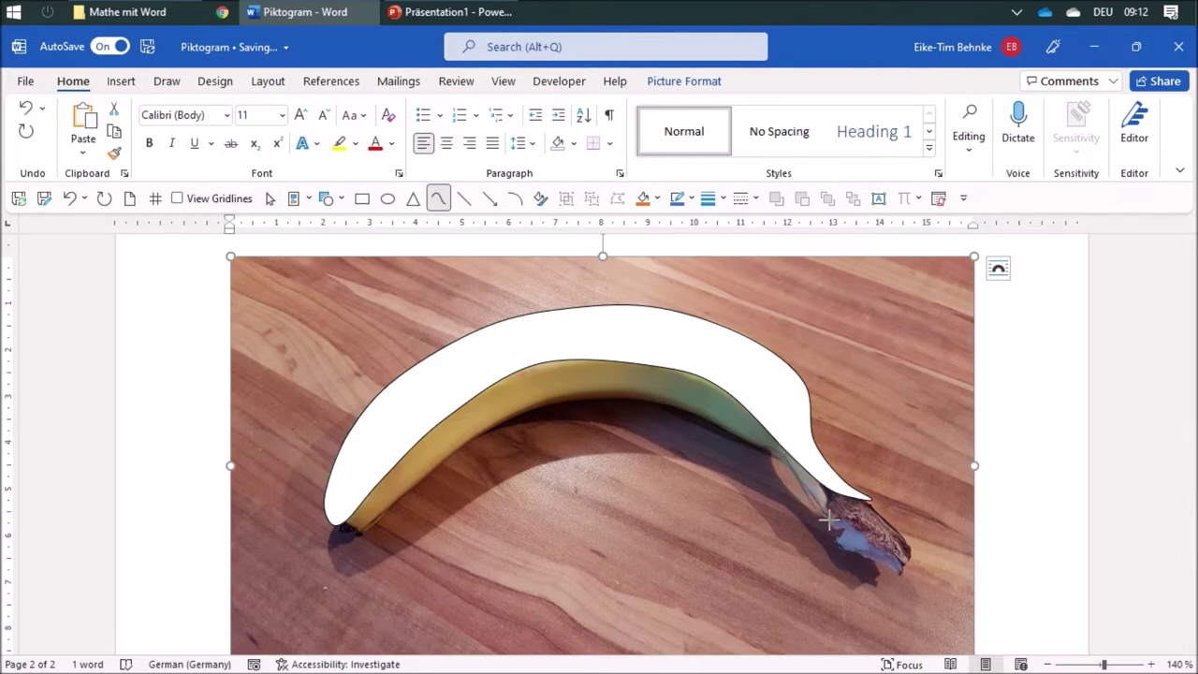
click(808, 465)
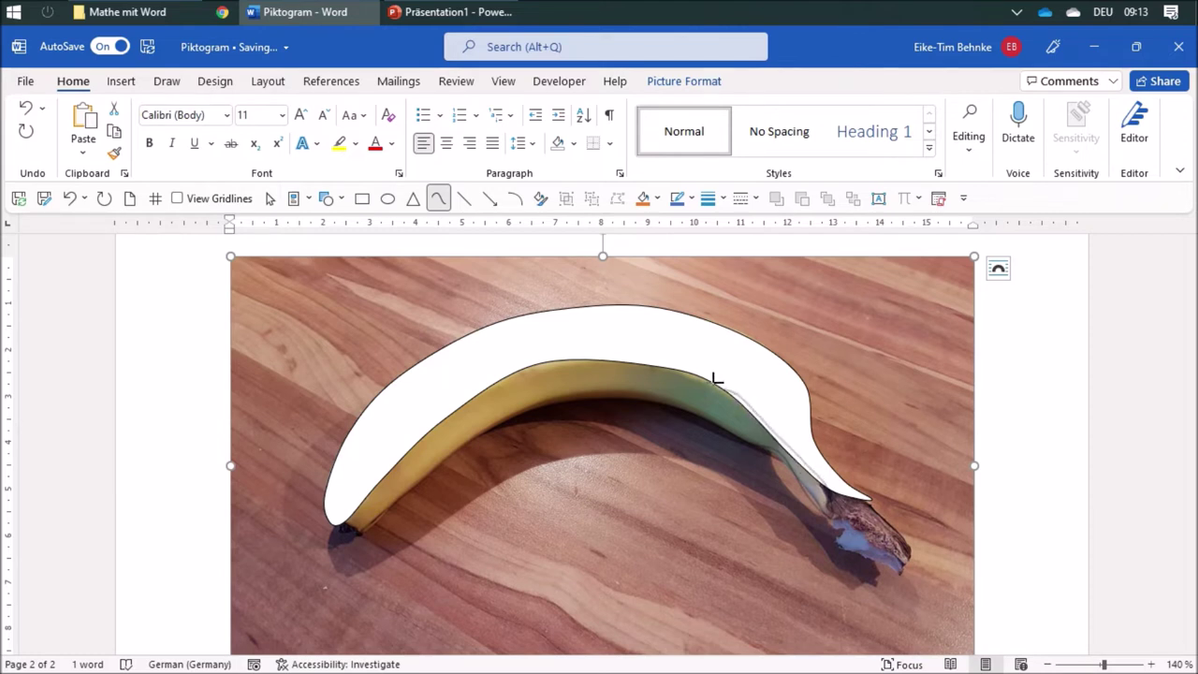
click(686, 365)
click(457, 397)
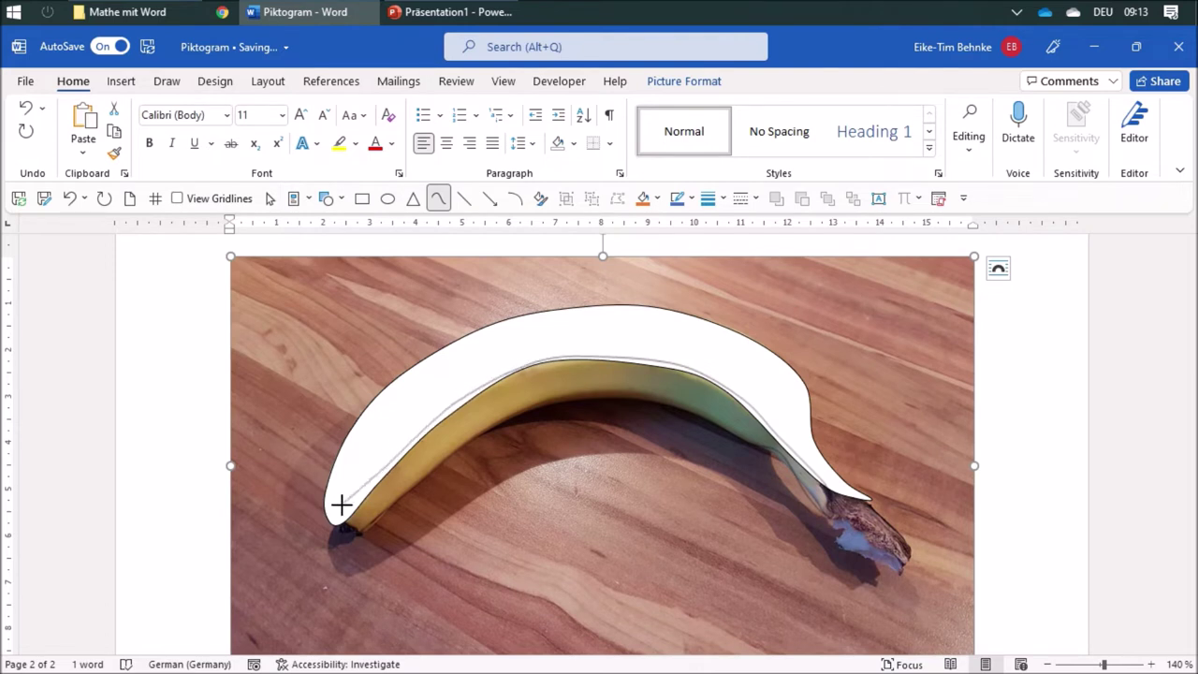
click(353, 534)
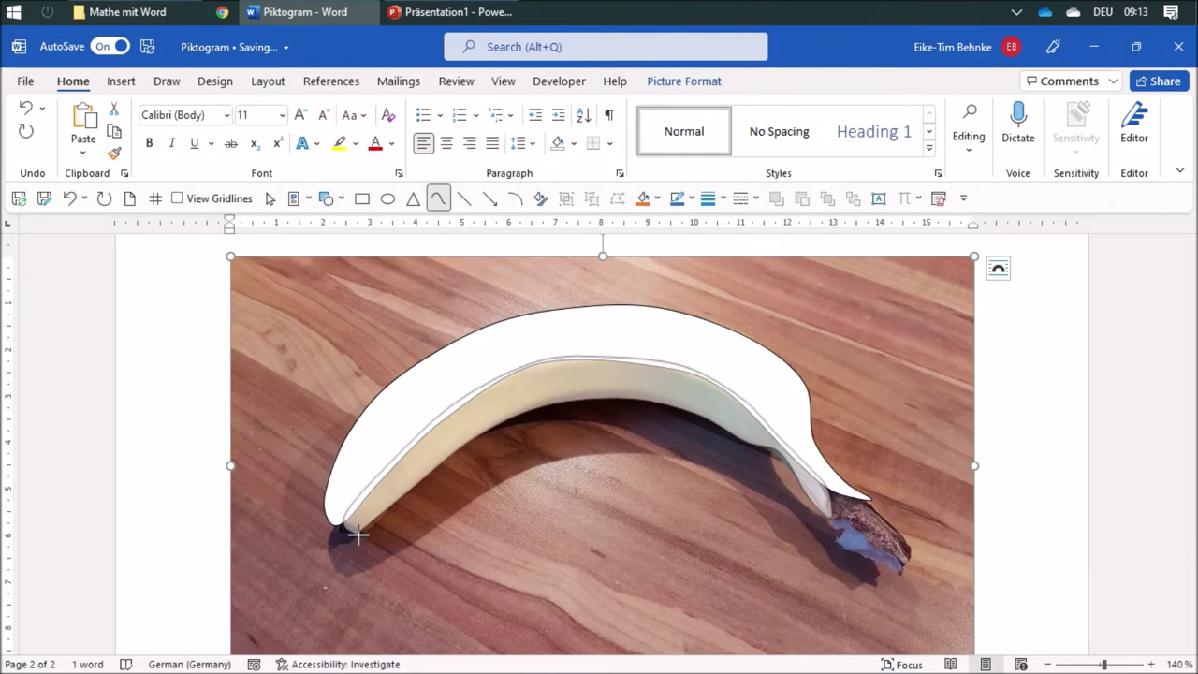
double_click(357, 535)
click(532, 598)
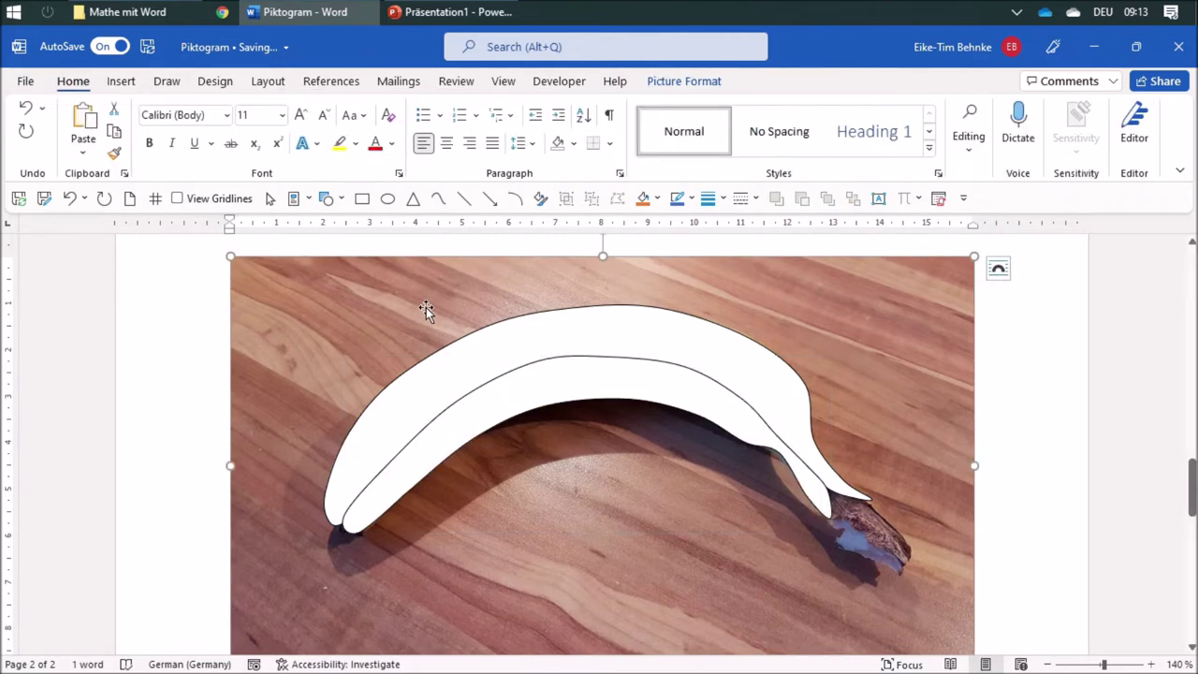
- Trace the banana's small dark tip at its lower-left end as a closed curve about 0.5 cm wide and 0.4 cm high
click(438, 198)
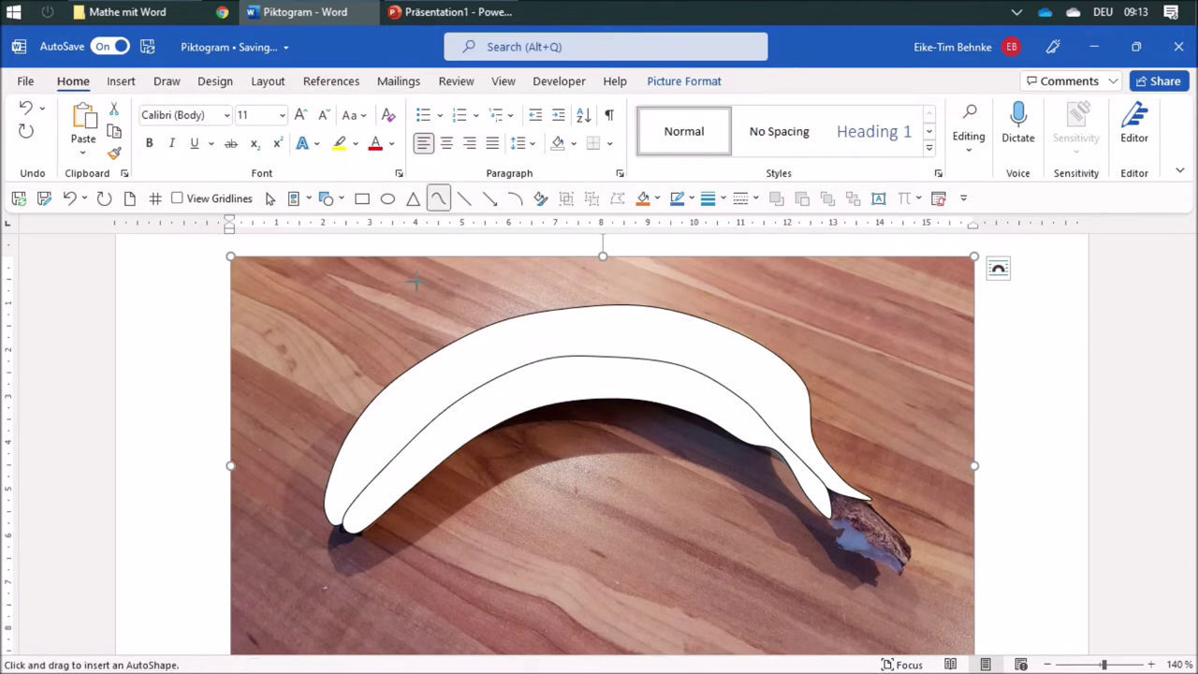
click(354, 535)
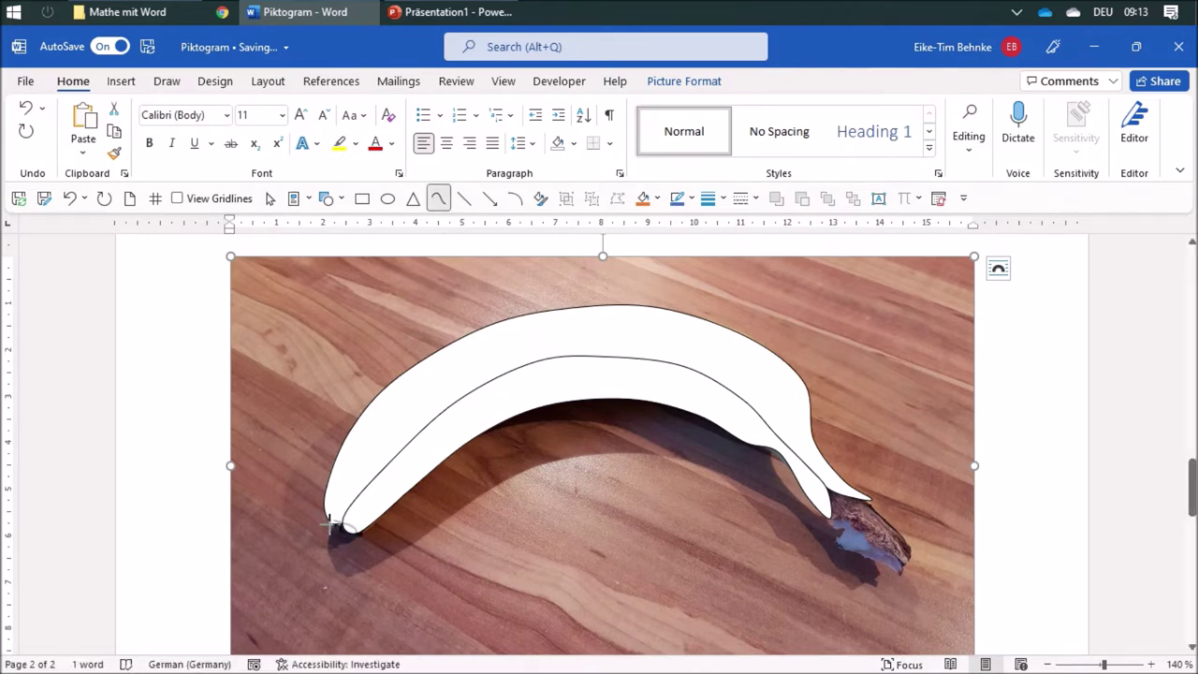
double_click(342, 532)
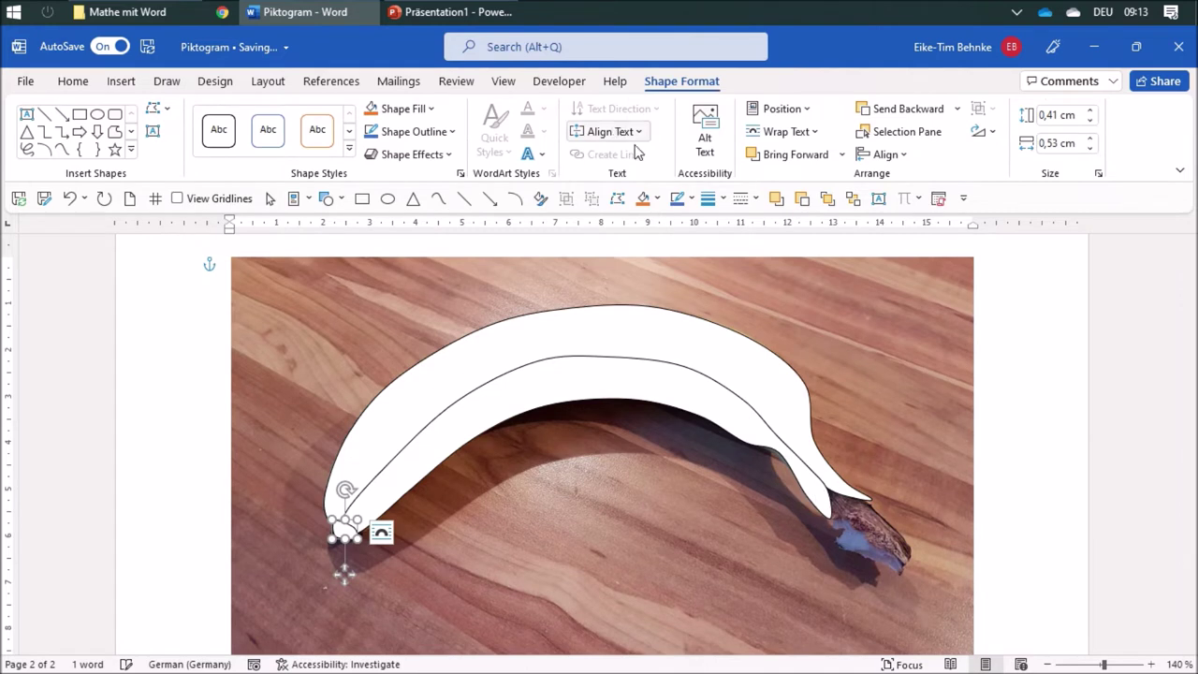
- Trace the banana's brown stem end with the Curve tool as a closed shape about 1.9 cm wide and high
click(438, 197)
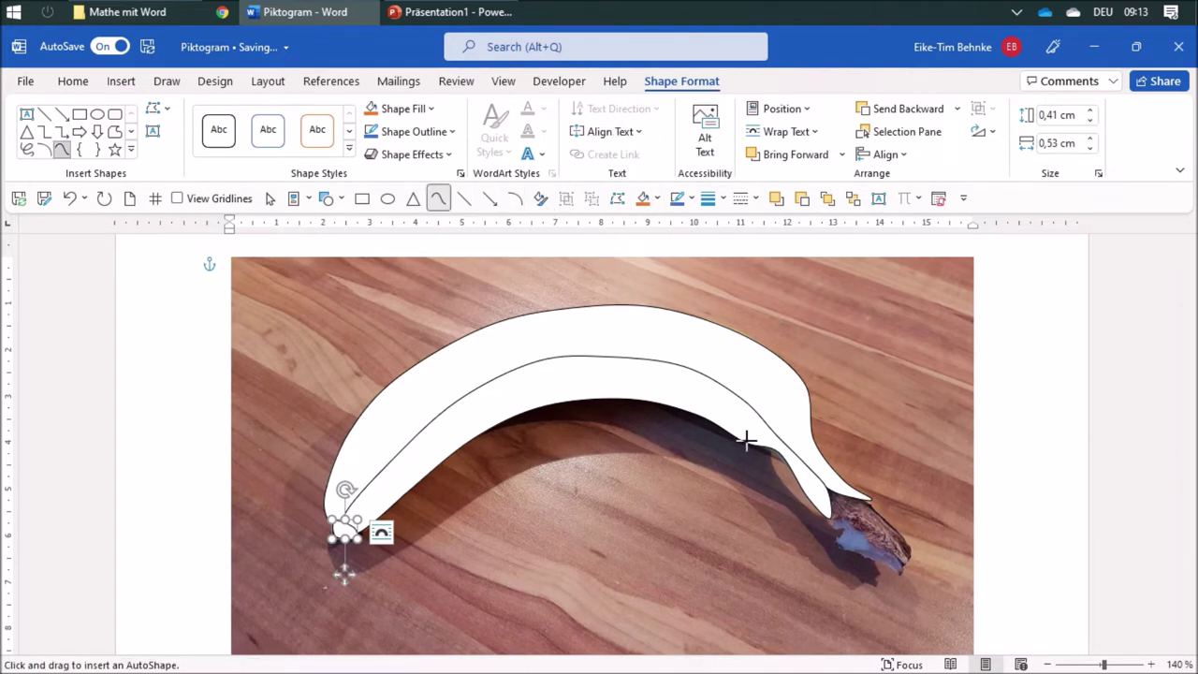
click(832, 492)
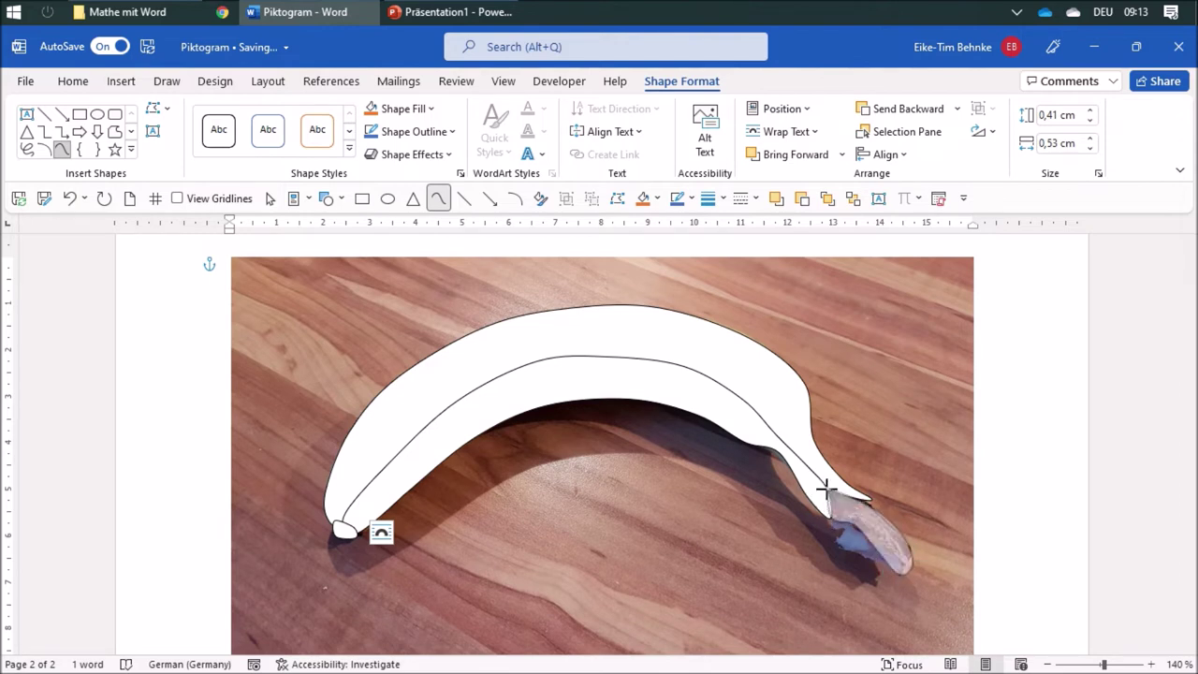
click(825, 488)
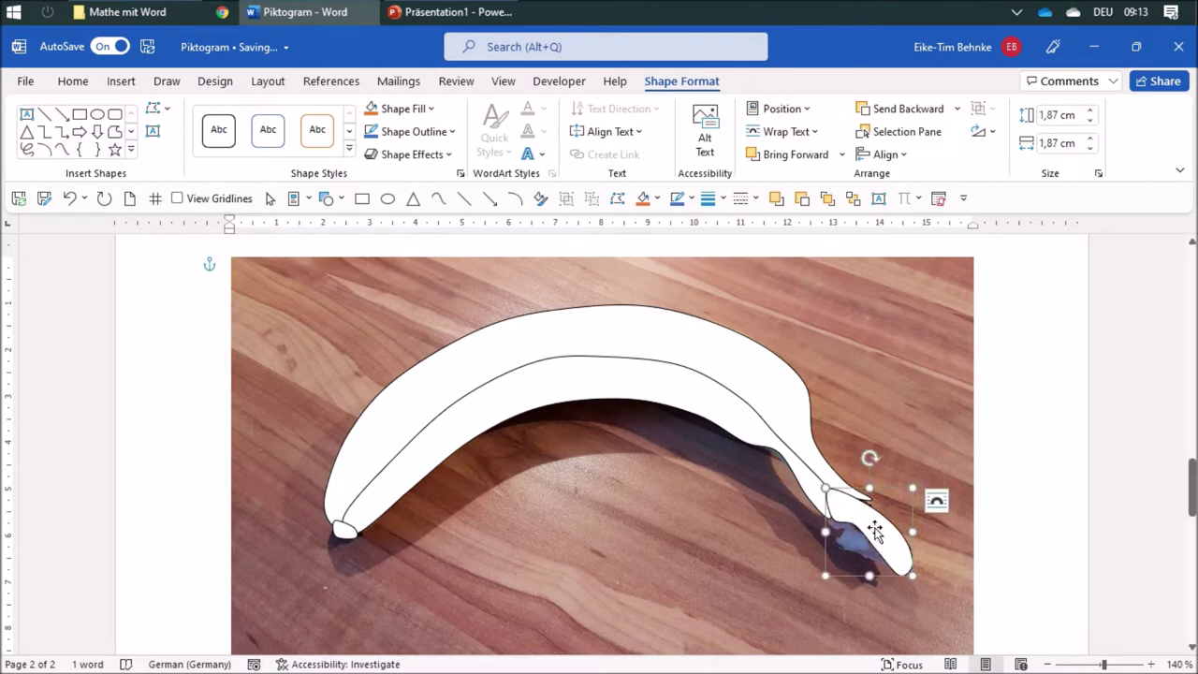
- Nudge the stem shape up and slightly left so it fits against the banana body, and deselect it
key(Up)
key(Up)
key(Up)
key(Up)
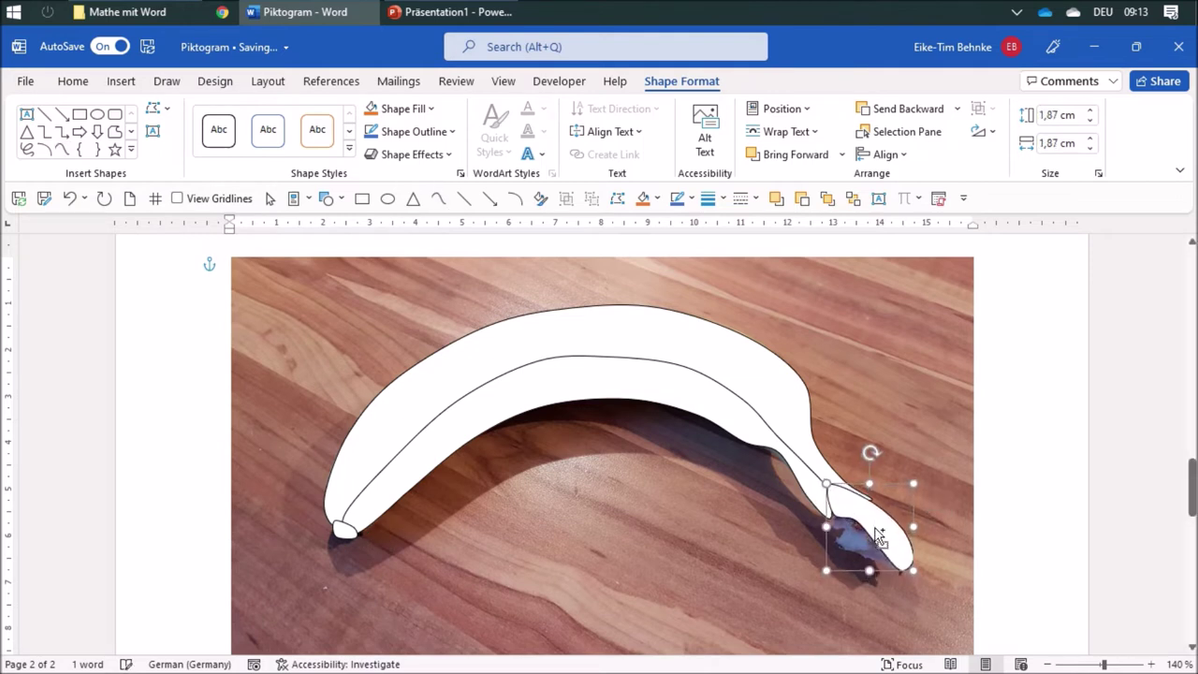
key(Left)
key(Left)
key(Up)
key(Up)
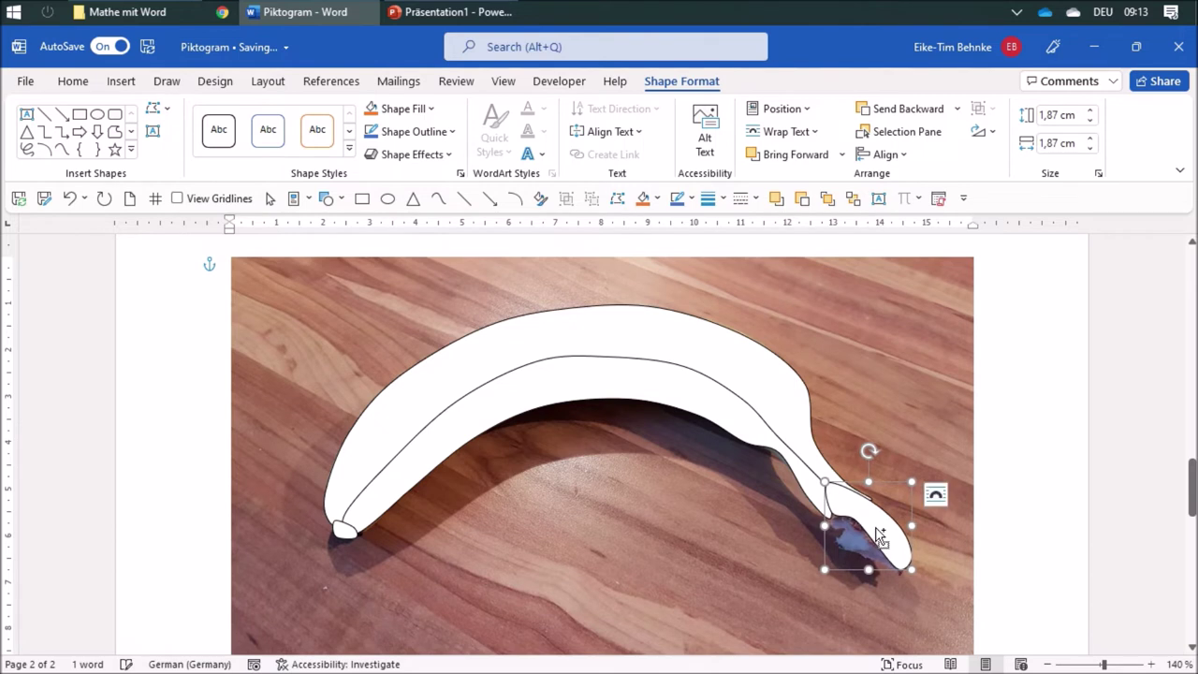
click(1008, 460)
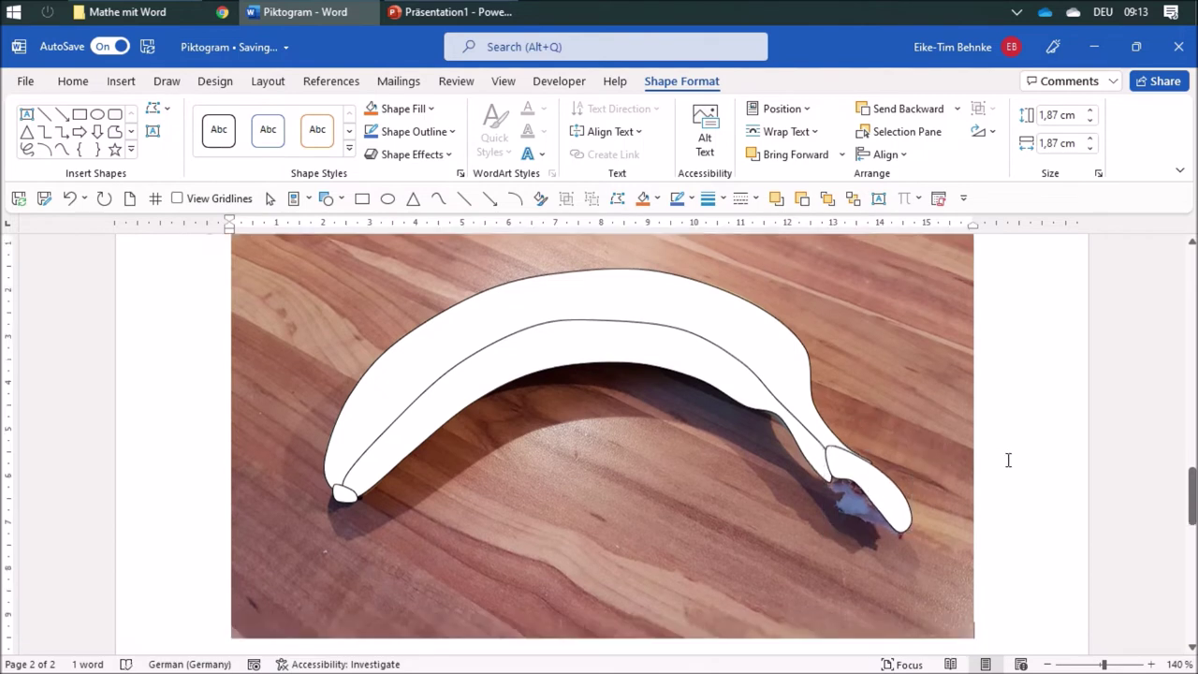
- Delete the banana photo behind the traced shapes
scroll(999, 462, down, 1)
scroll(802, 562, up, 2)
click(665, 524)
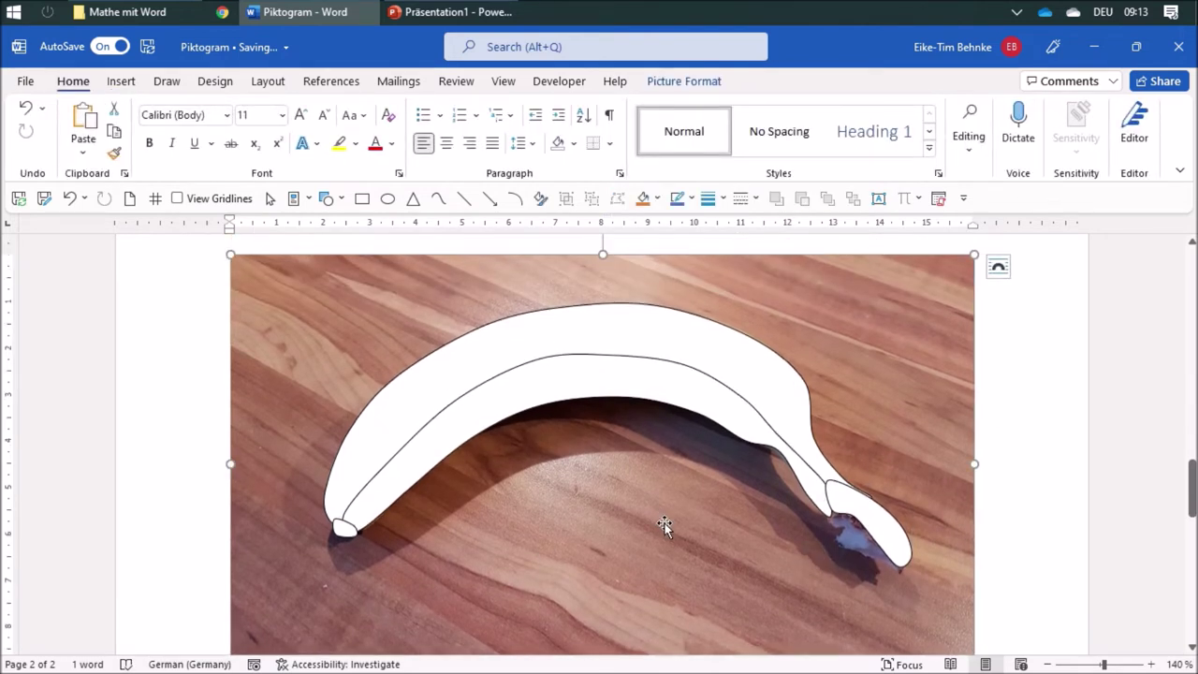
key(Delete)
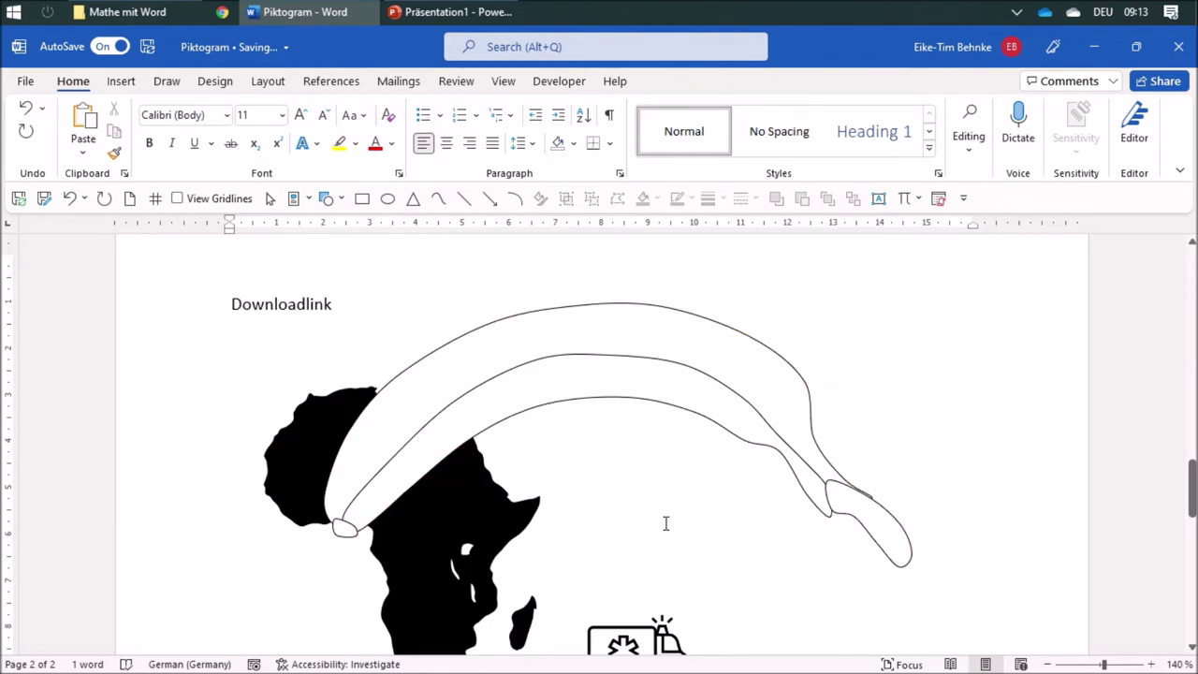
- Insert nine blank paragraphs above the "Downloadlink" line to move it below the banana drawing
key(Return)
key(Return)
key(Return)
key(Return)
key(Return)
key(Return)
key(Return)
key(Return)
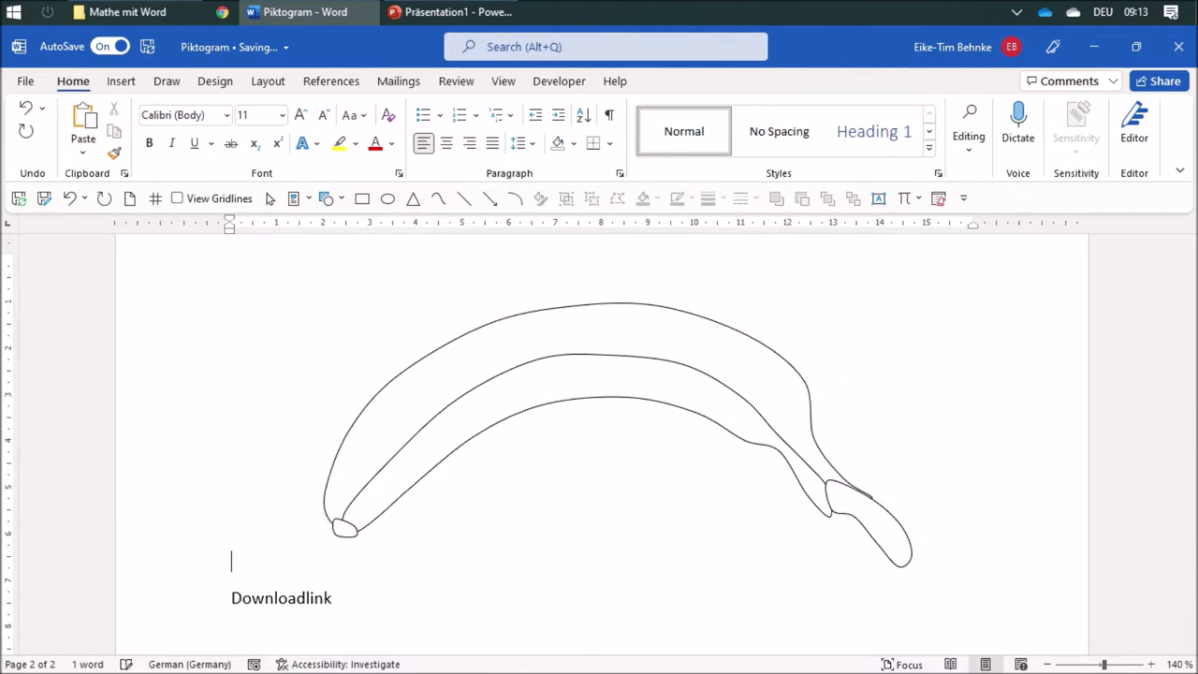
key(Return)
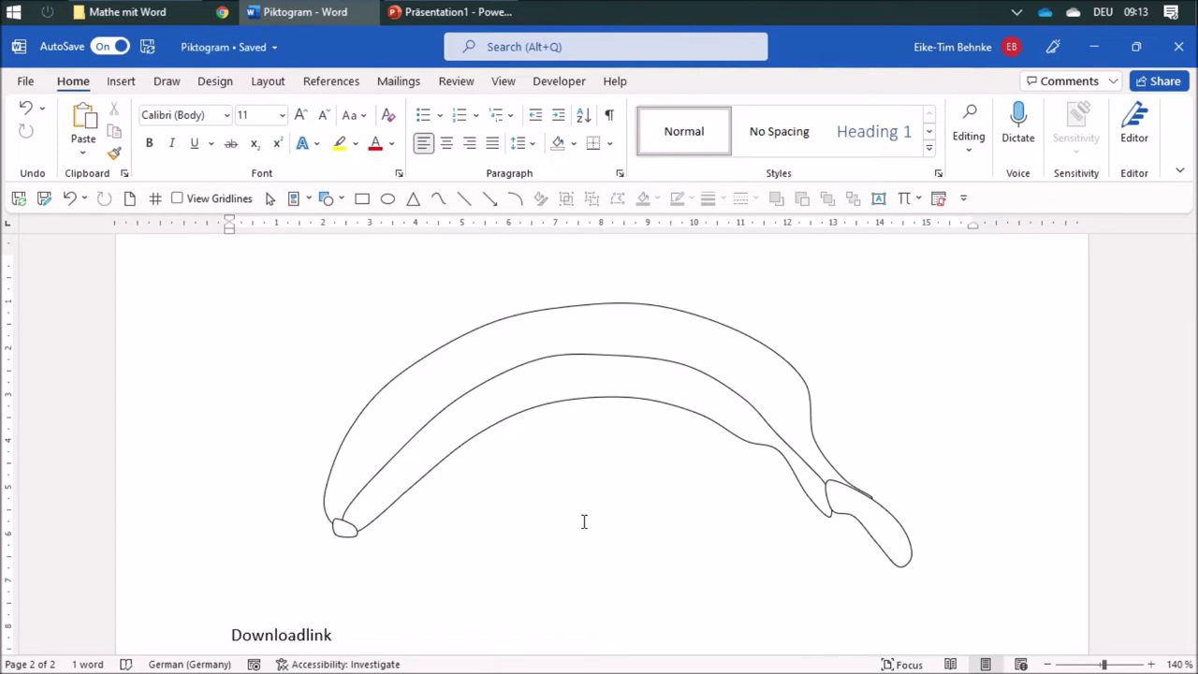
- Fill the banana's small blossom tip with black and its long stem end with a dark grey
click(345, 527)
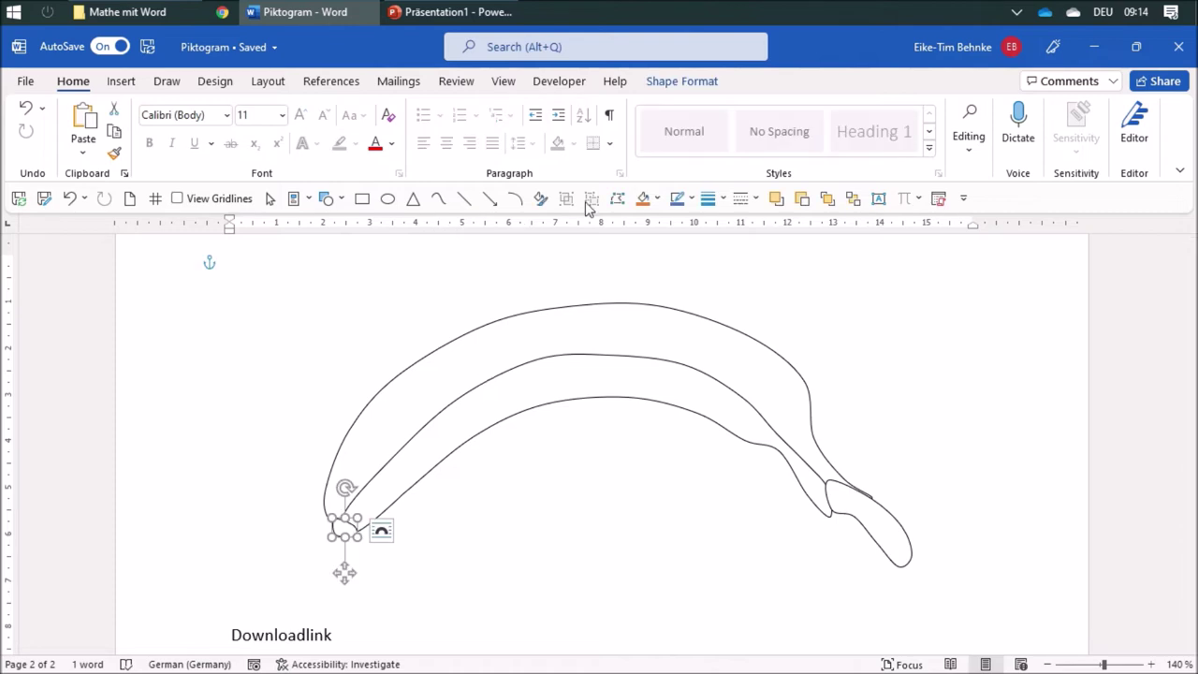
click(657, 199)
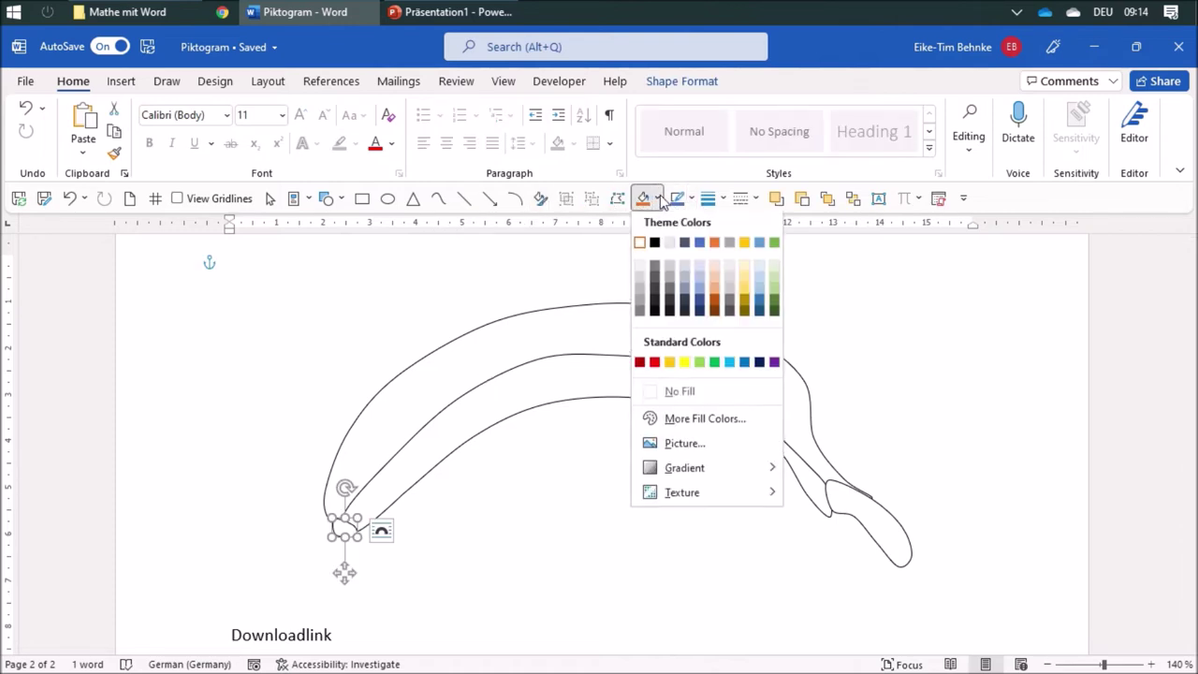
click(652, 244)
click(880, 508)
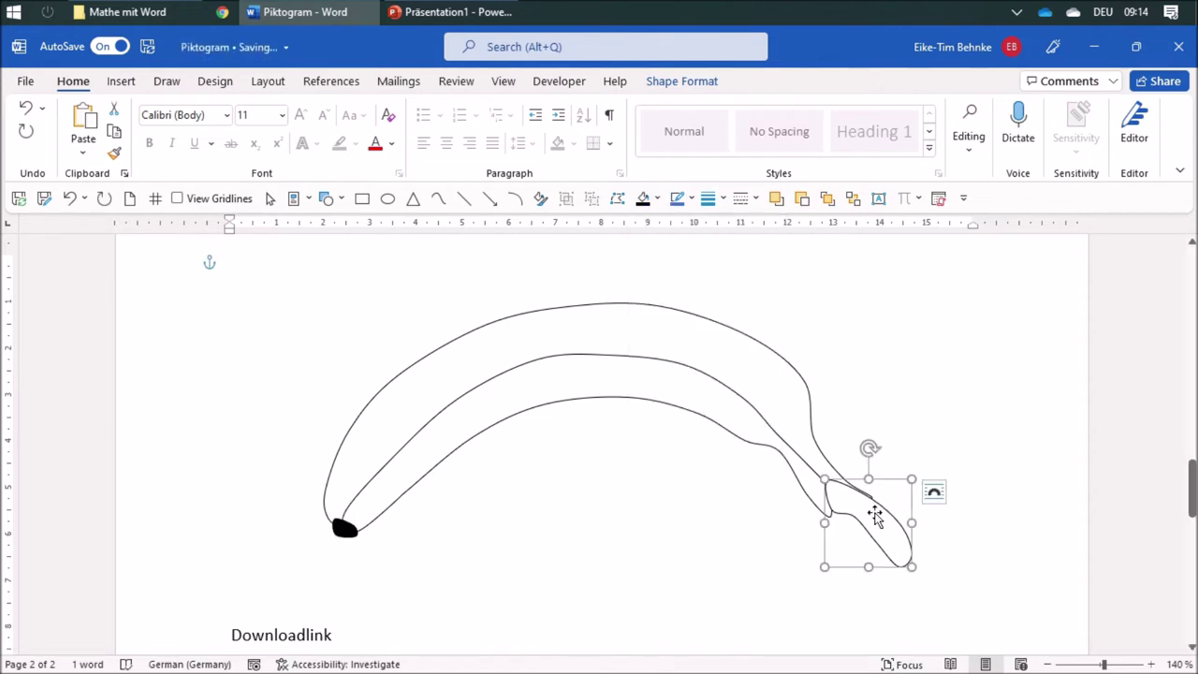
click(657, 200)
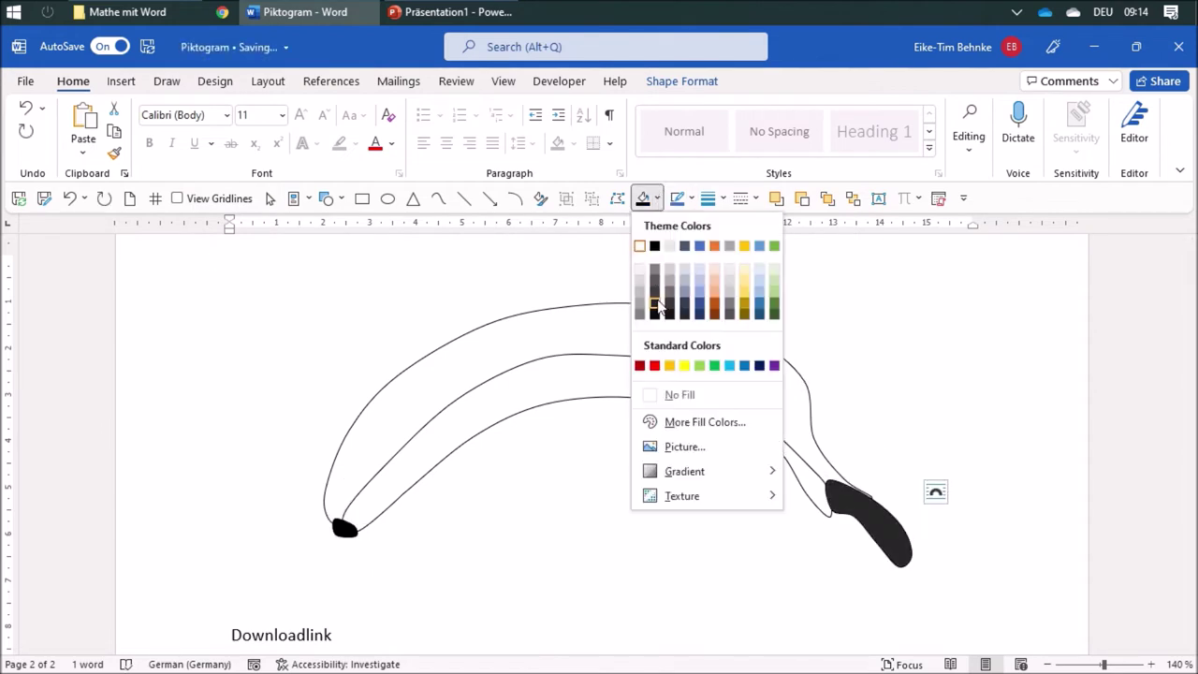
click(655, 298)
- Fill the banana's lower body strip with medium grey and its upper body with light grey, and deselect the shapes
click(623, 384)
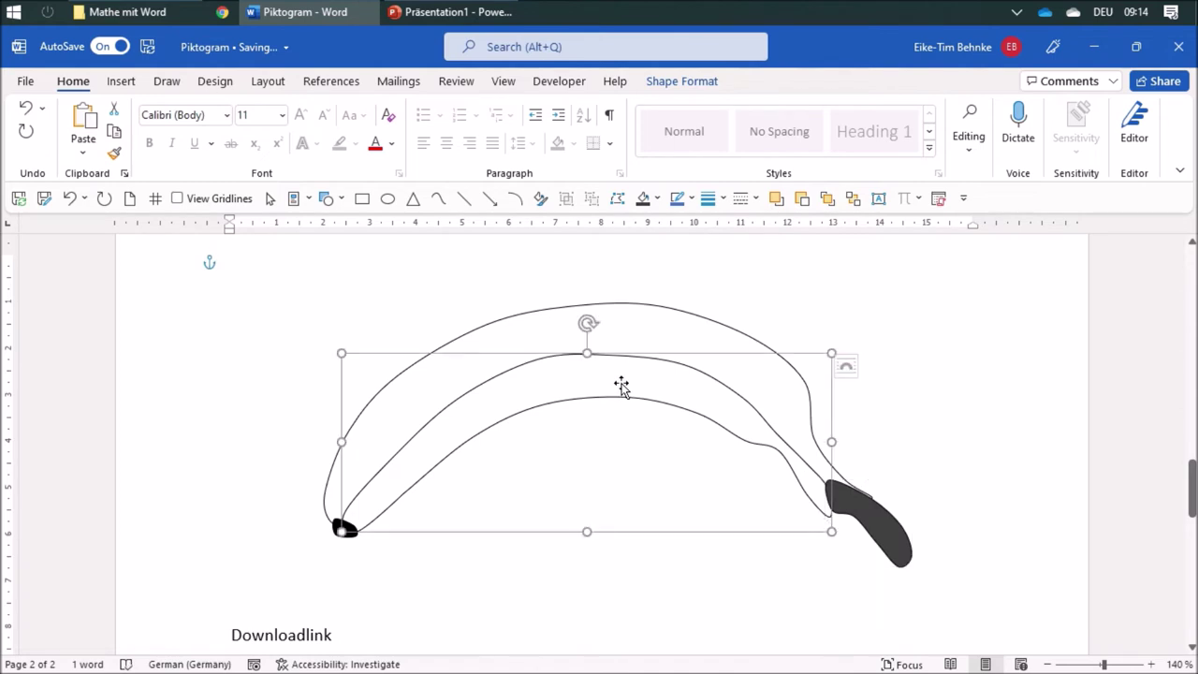
click(658, 199)
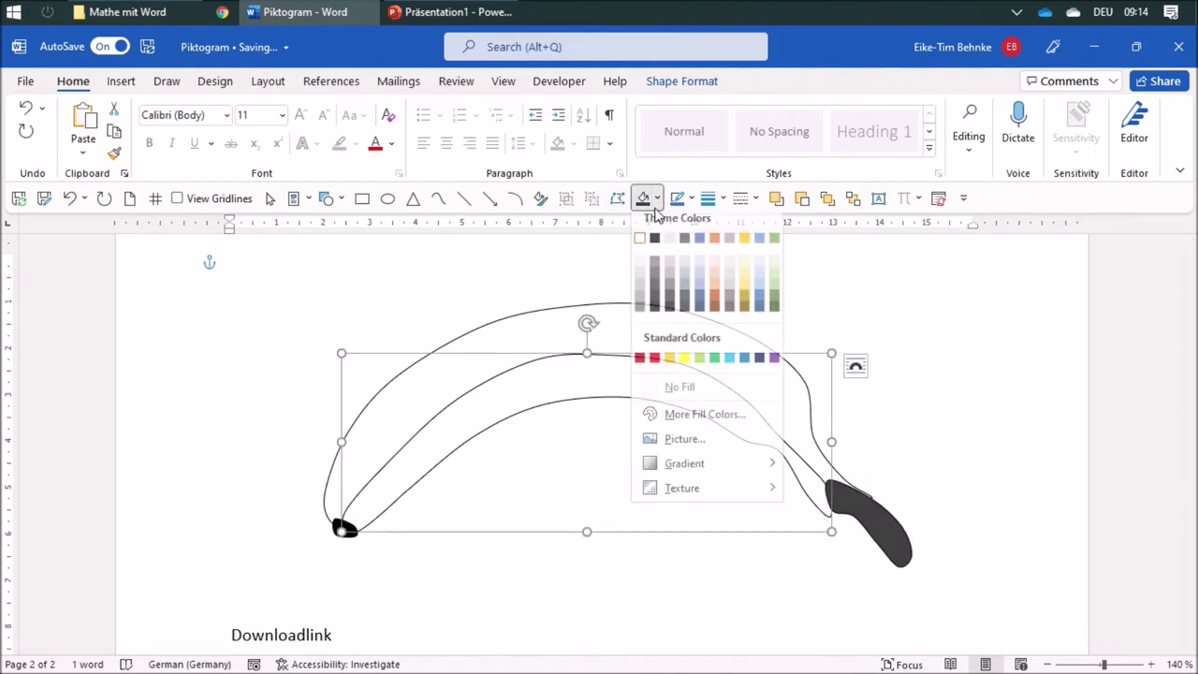
click(654, 269)
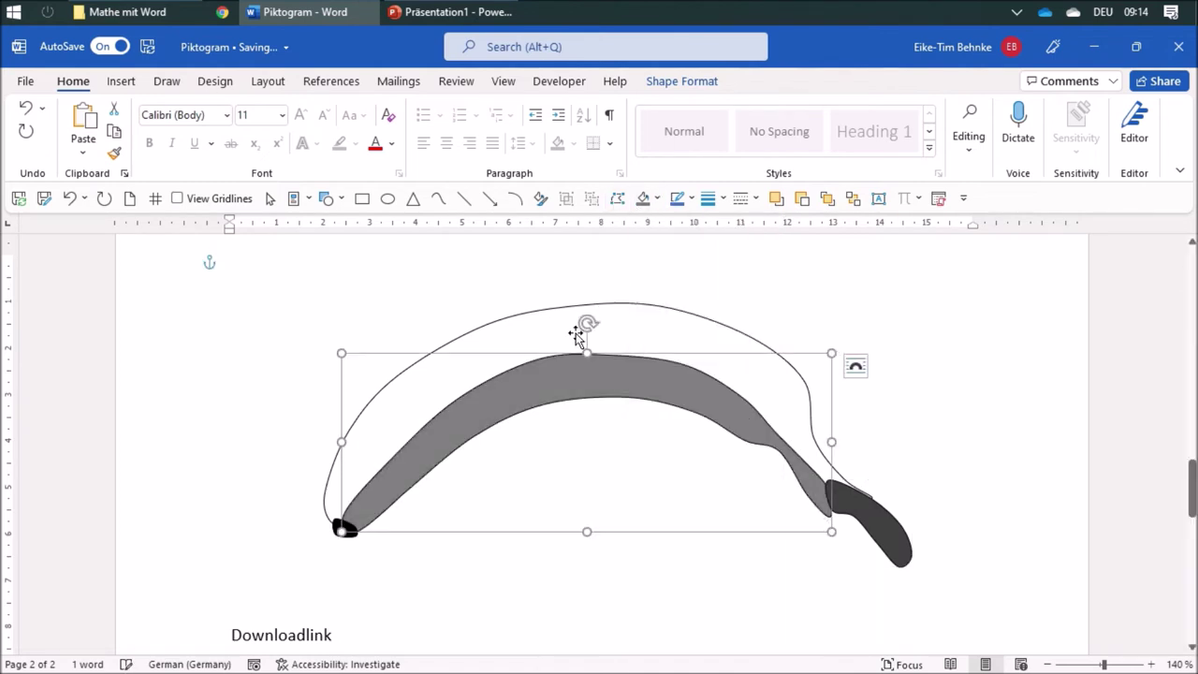
click(968, 347)
click(764, 367)
click(658, 199)
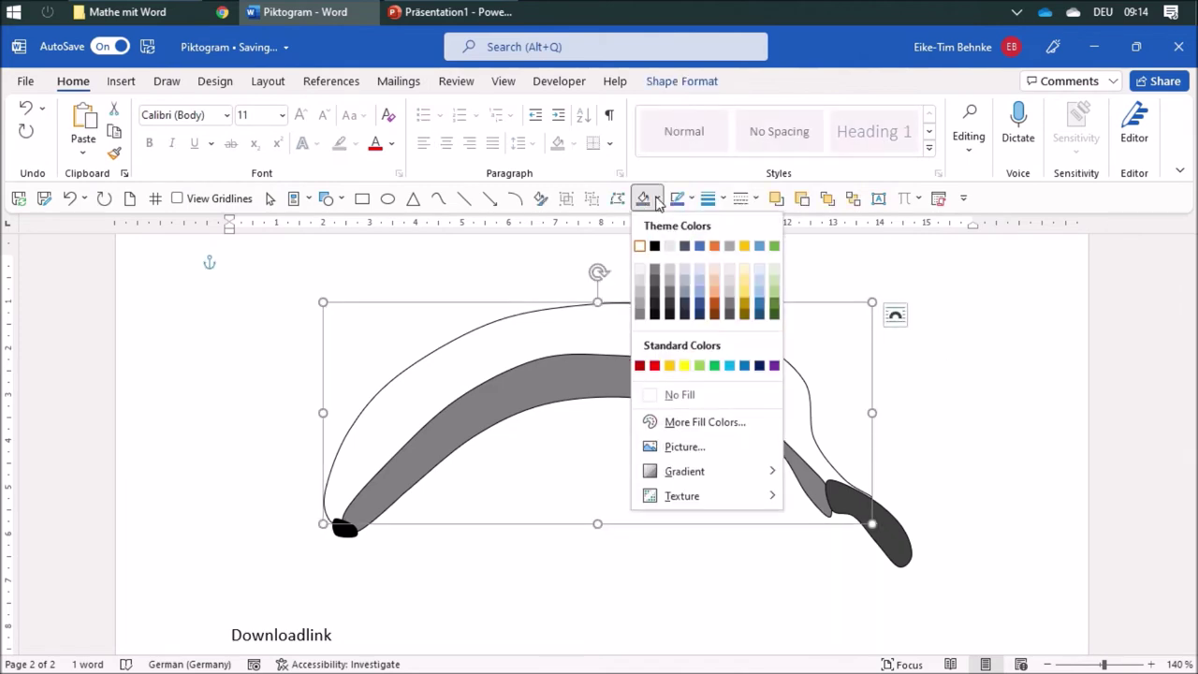
click(640, 286)
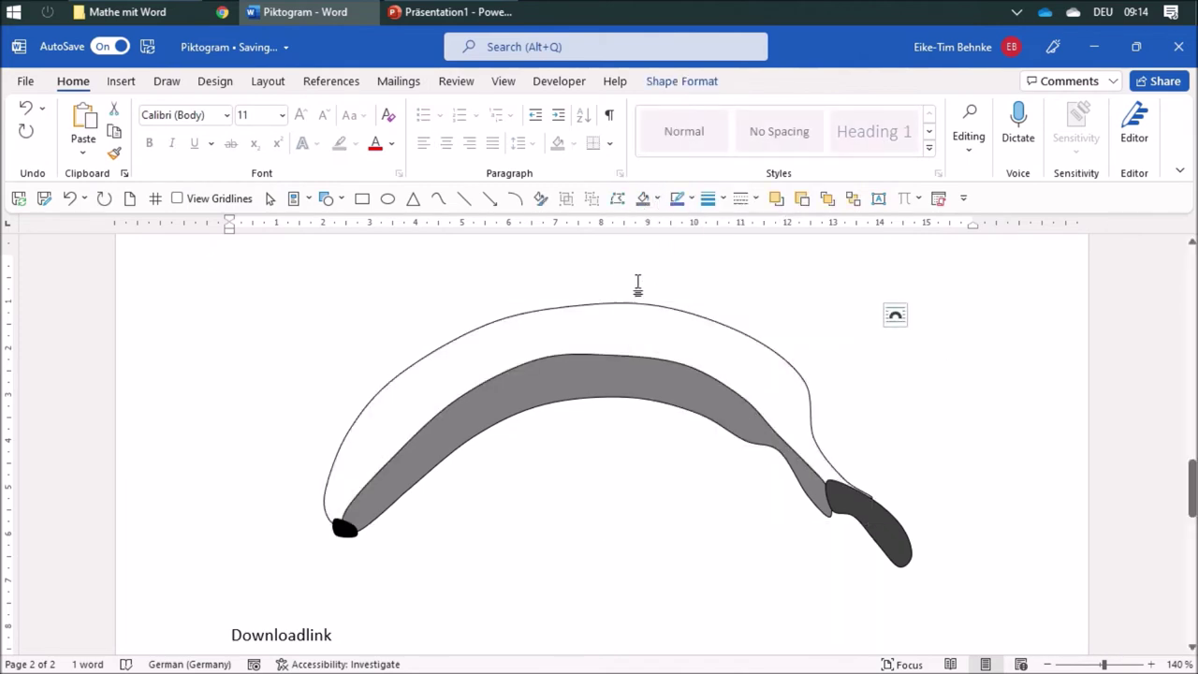
click(942, 440)
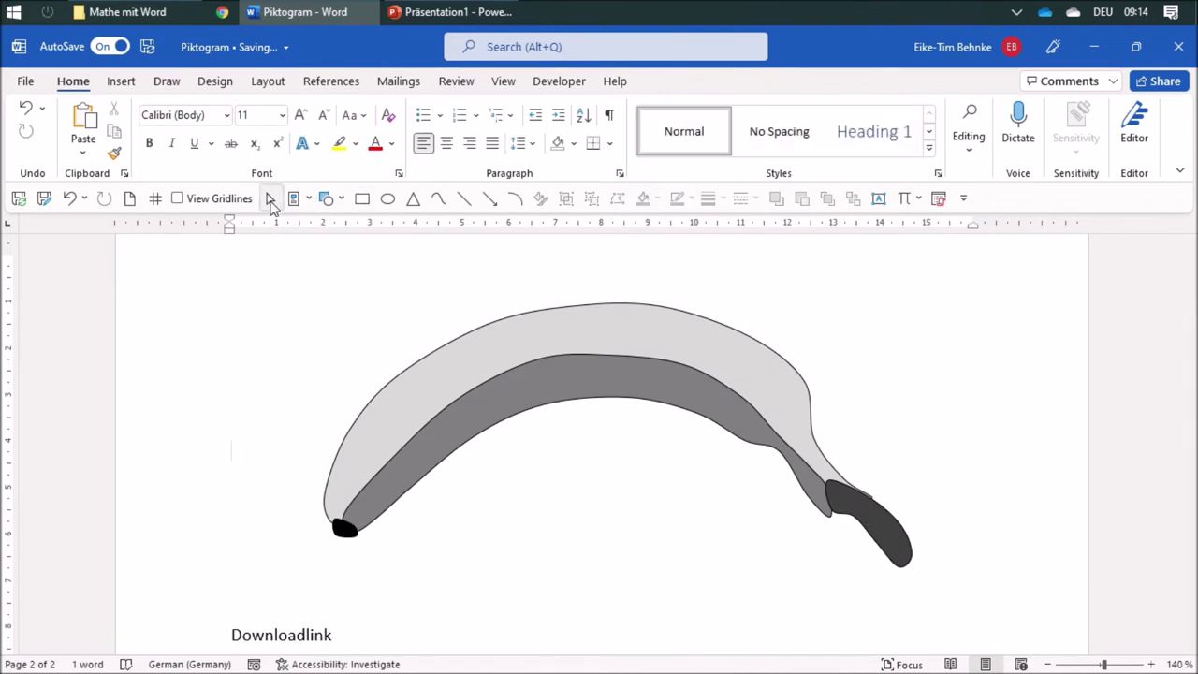
- Select all four banana shapes, set them to No Outline, and group them into one pictogram
click(270, 197)
drag(230, 258, 1002, 613)
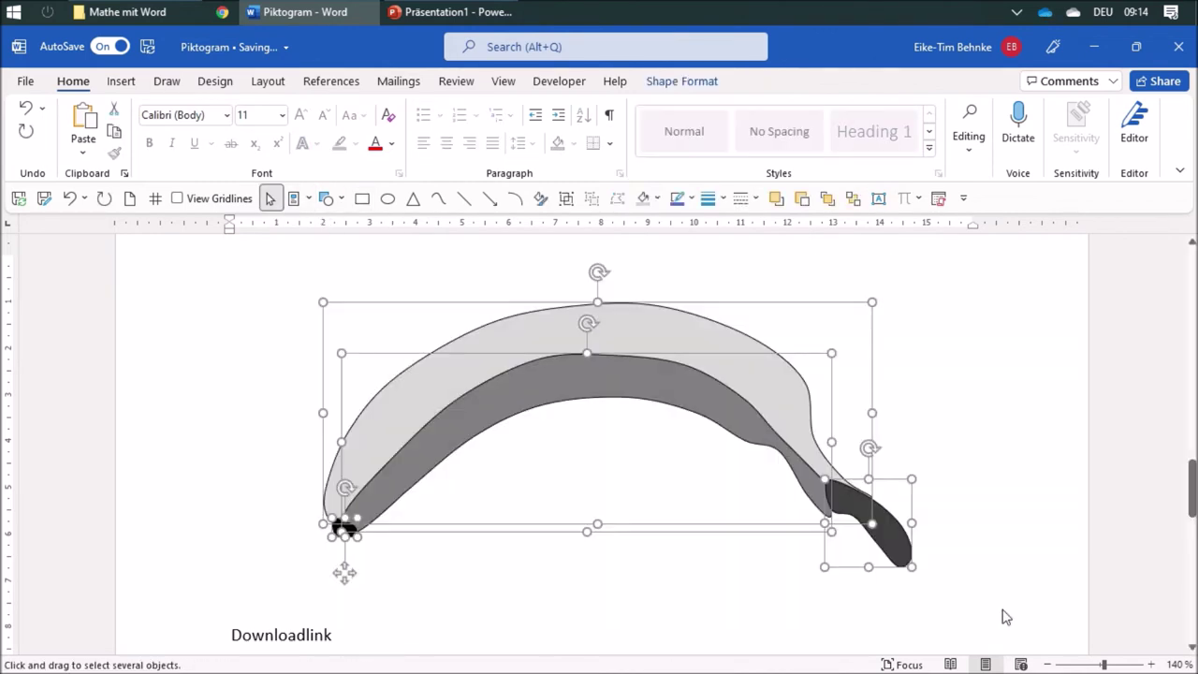
click(692, 199)
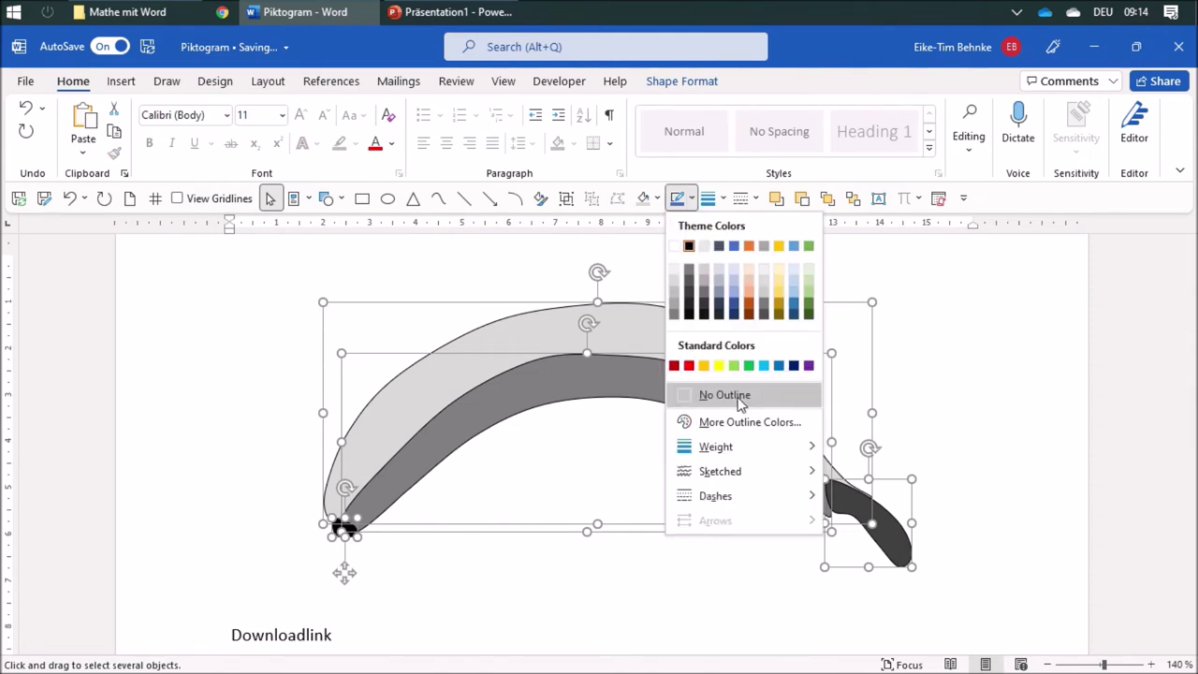
click(737, 395)
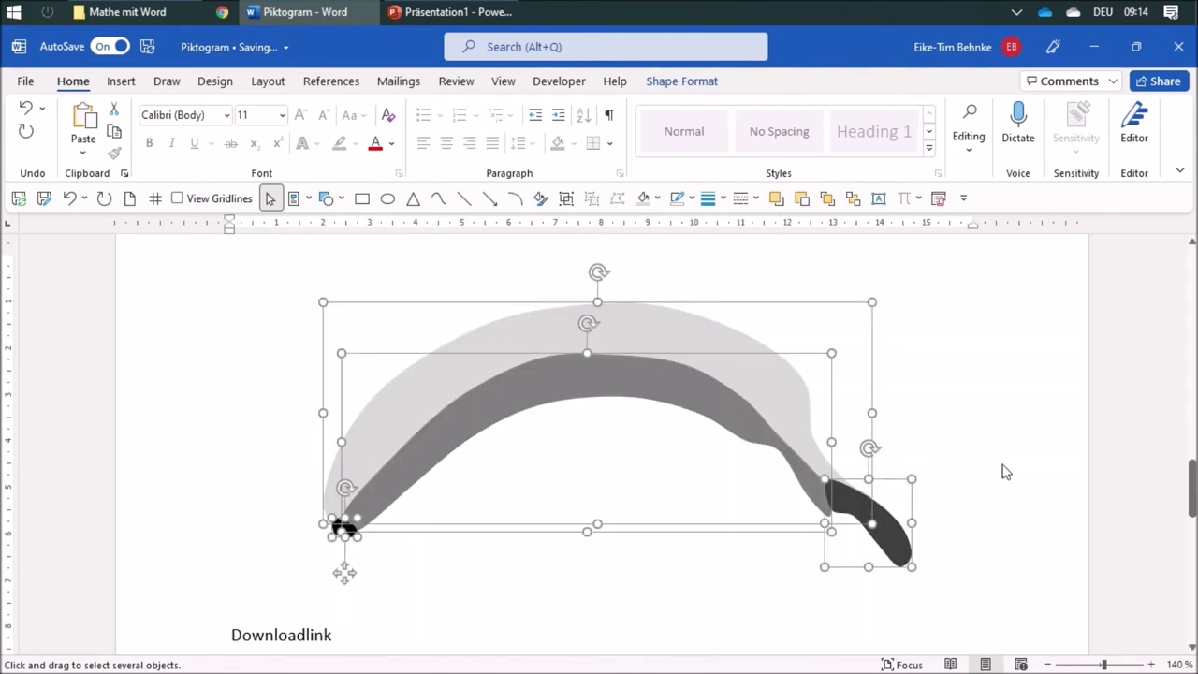
click(566, 204)
click(949, 383)
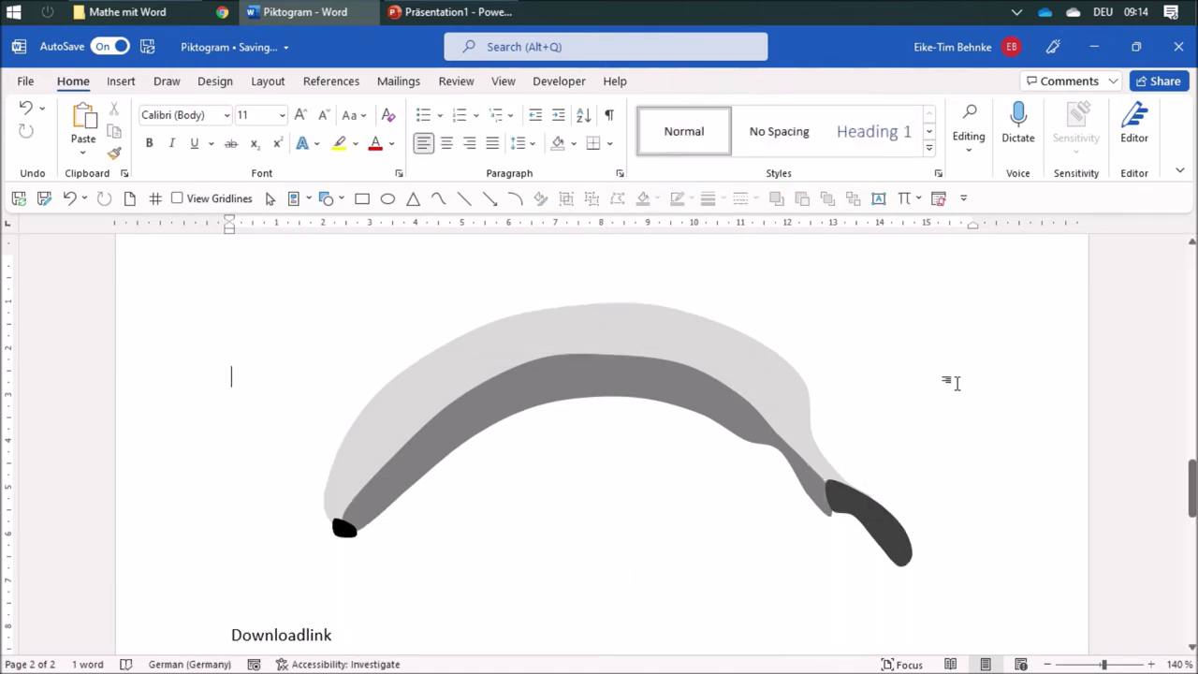
- Check the finished banana and the Africa and ambulance pictograms, and examine the stock icon library without inserting an icon
scroll(963, 384, down, 2)
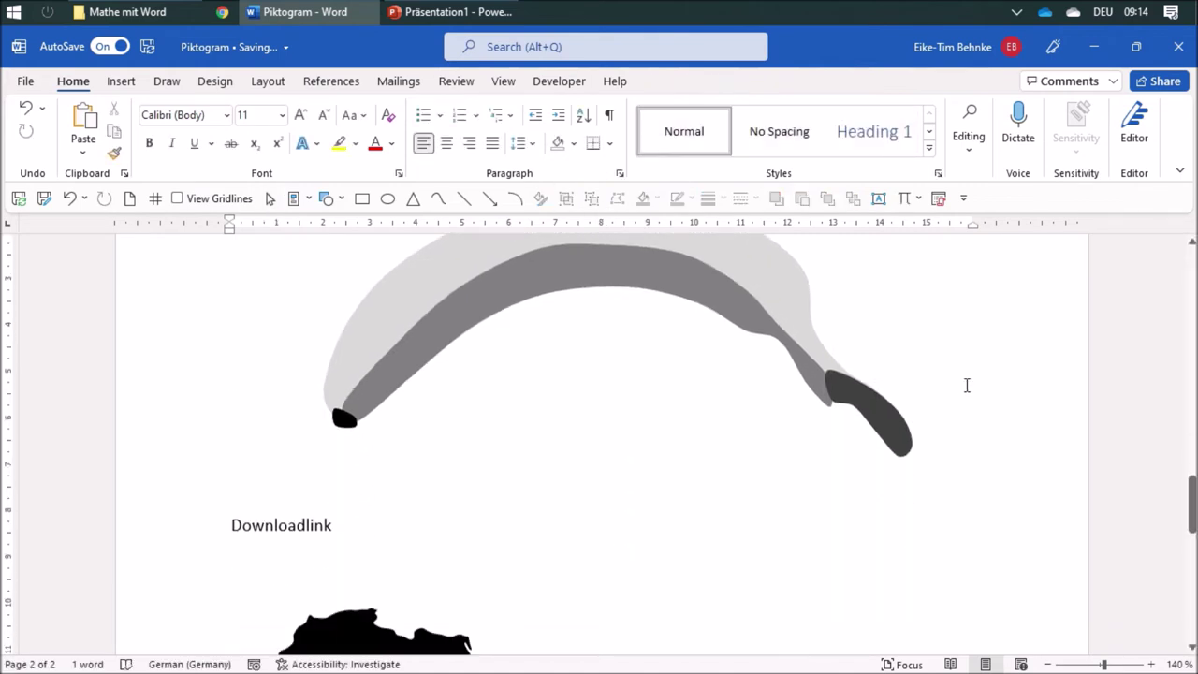
scroll(966, 385, up, 3)
scroll(964, 385, down, 1)
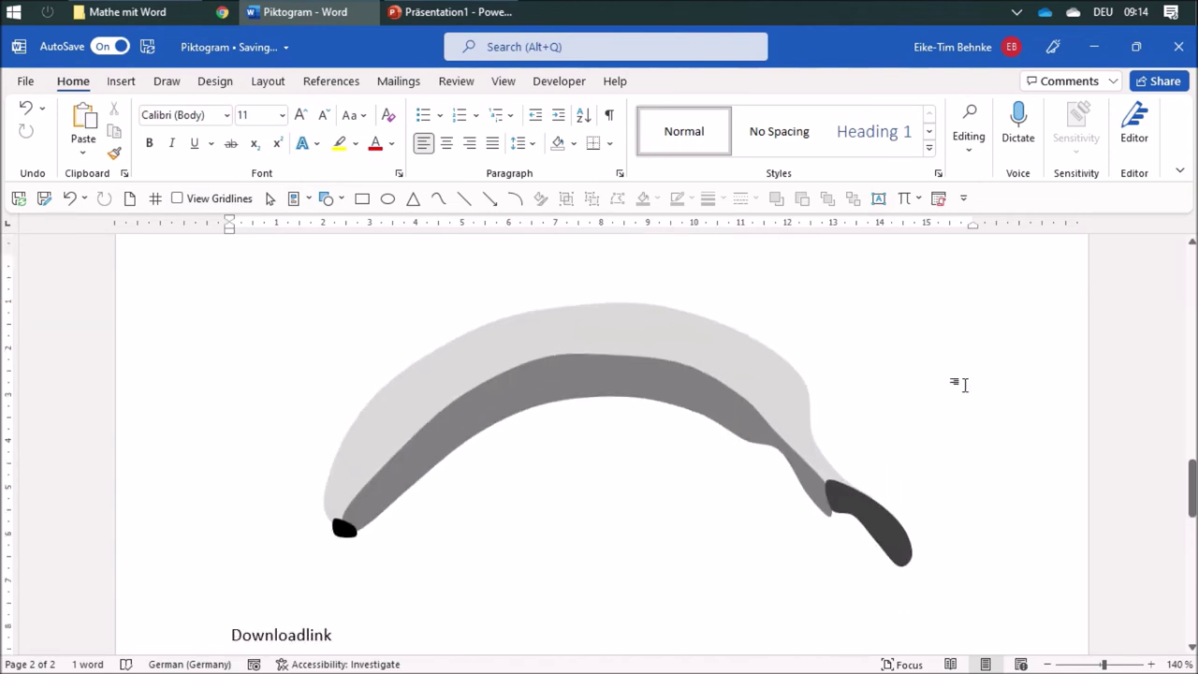
scroll(964, 384, down, 1)
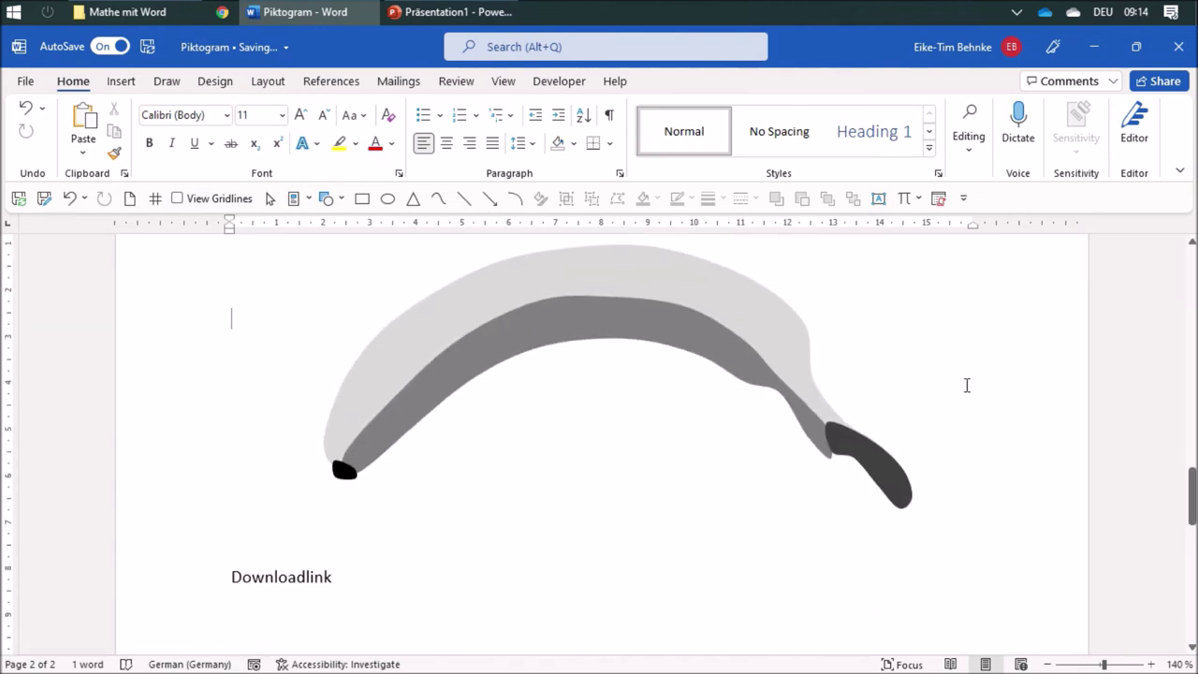
scroll(967, 384, down, 5)
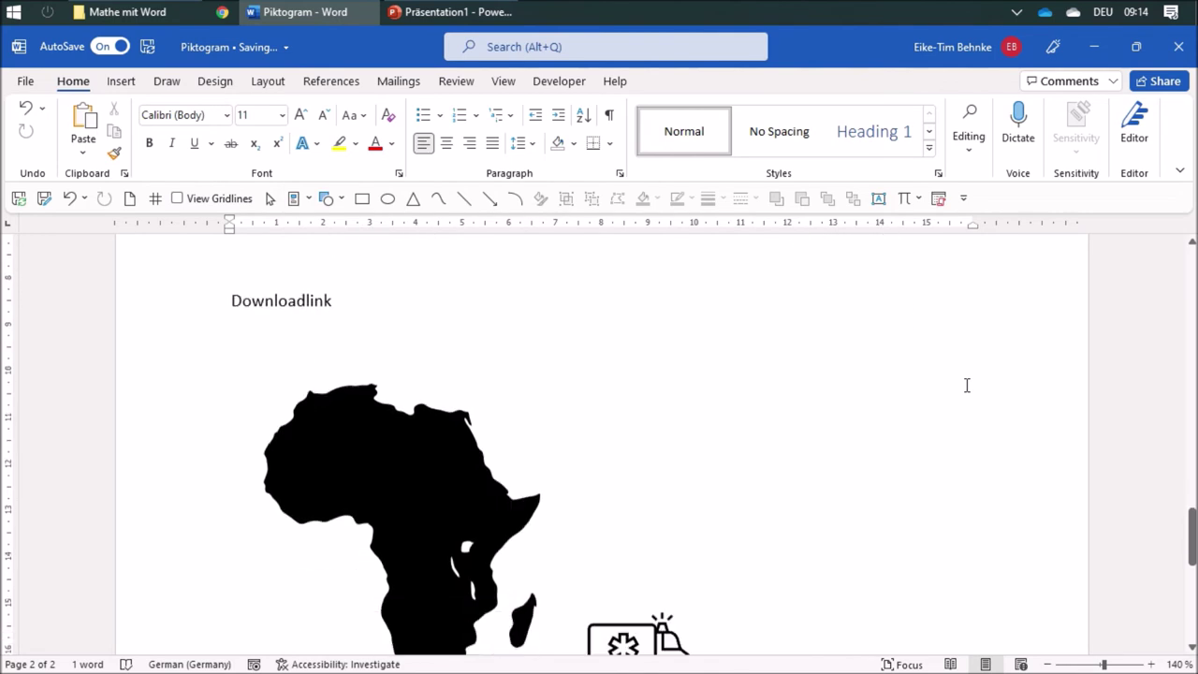
scroll(967, 385, down, 1)
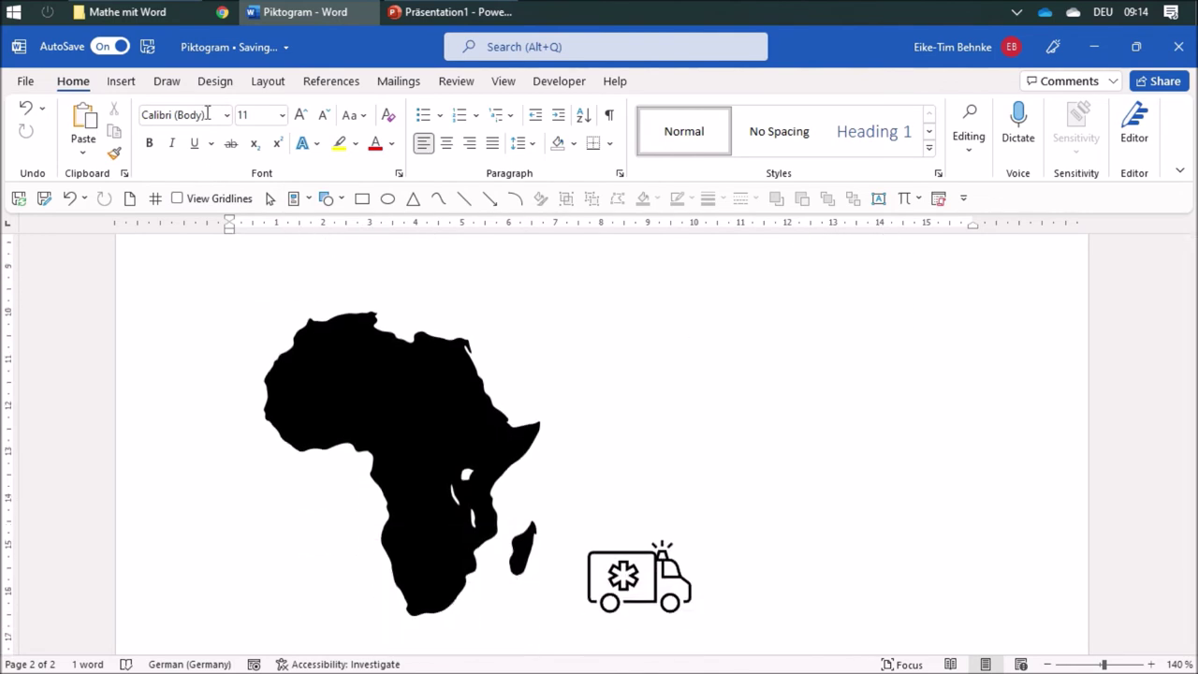
click(120, 81)
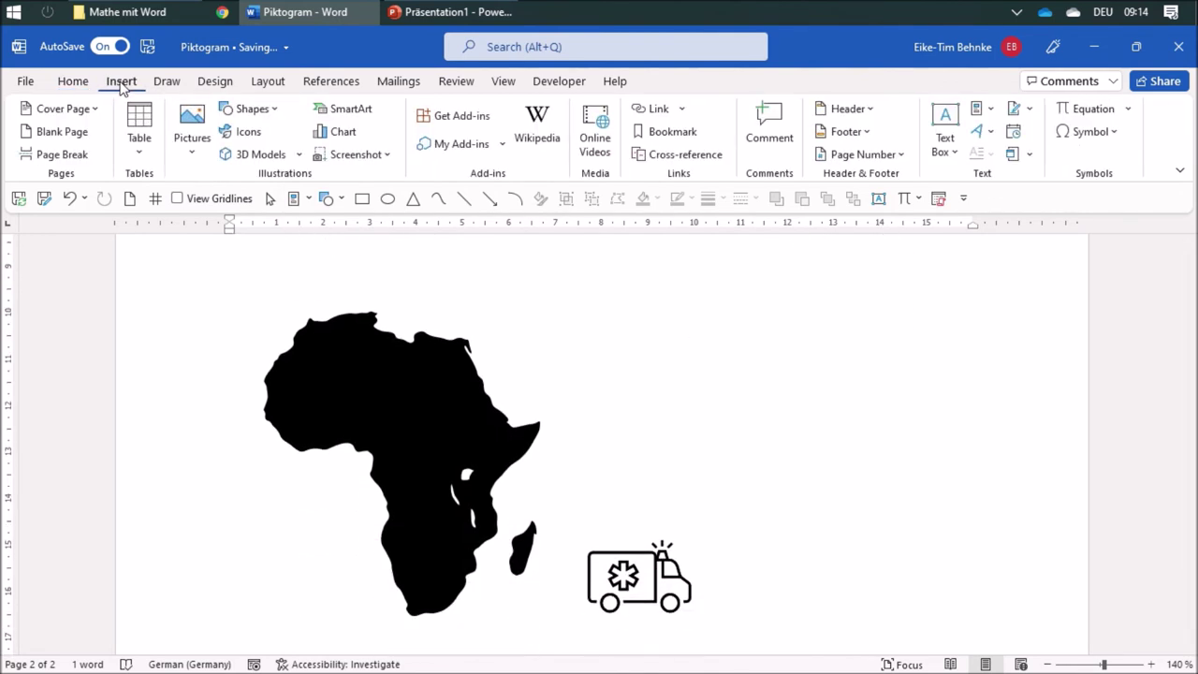
click(248, 133)
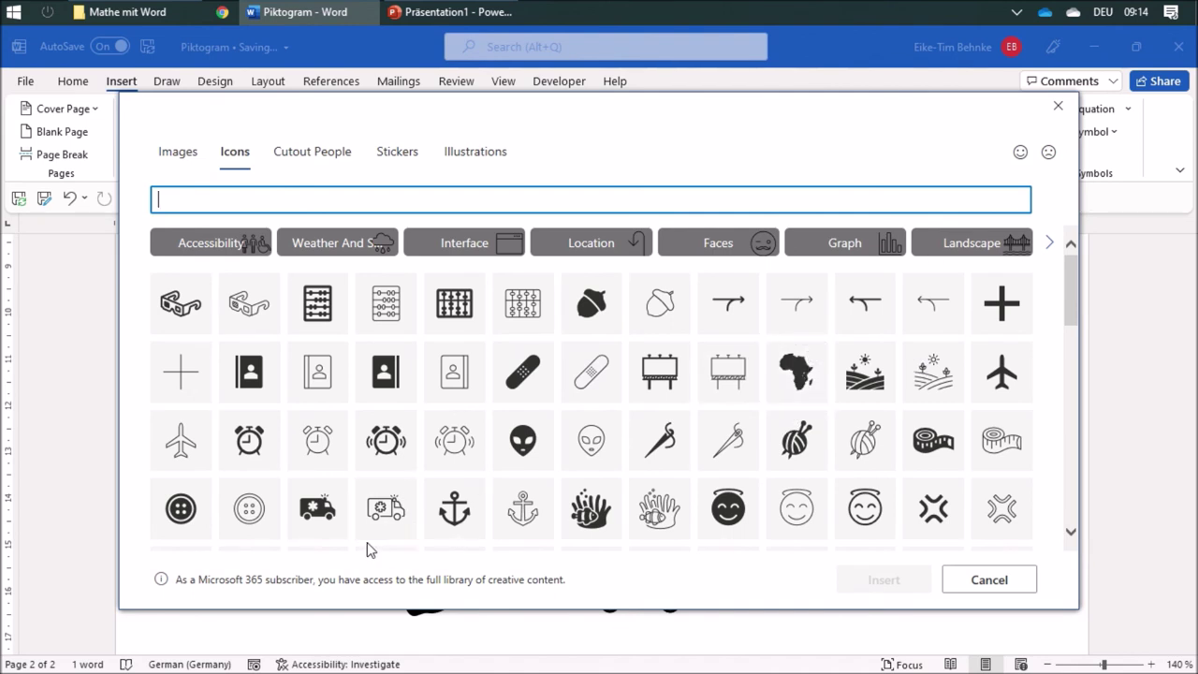
click(1058, 106)
- Ungroup the ambulance icon by converting it to a Microsoft Office drawing object, and place a copy of its vehicle outline beside it
scroll(795, 491, down, 2)
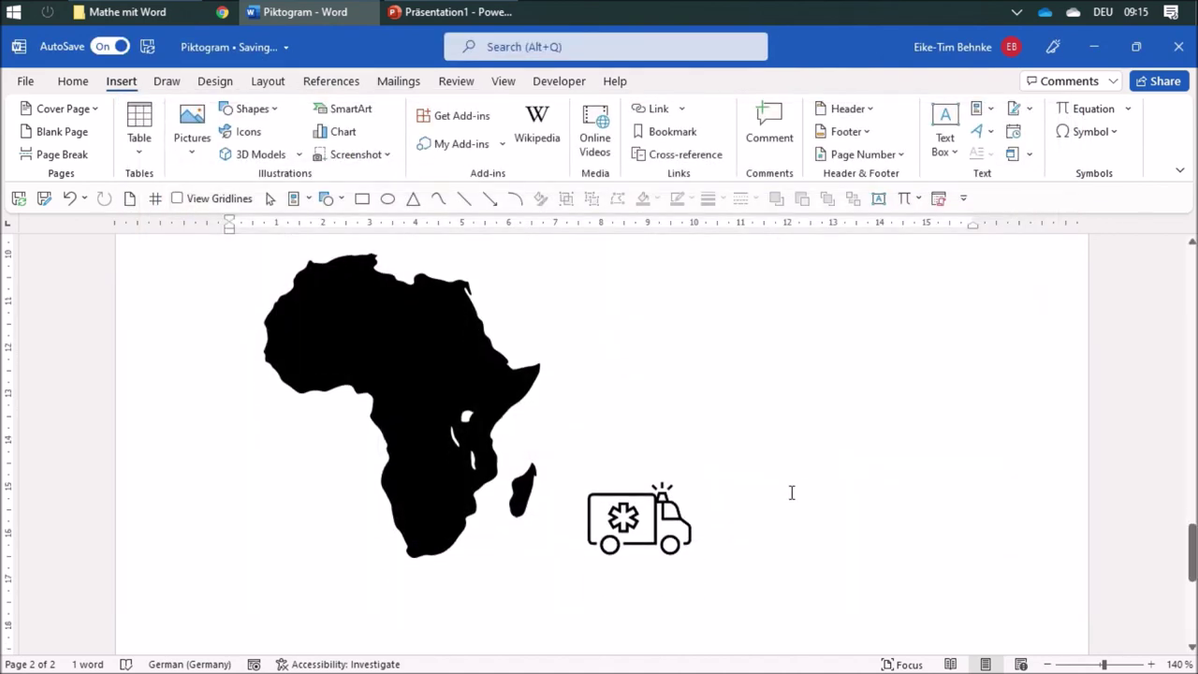
click(658, 508)
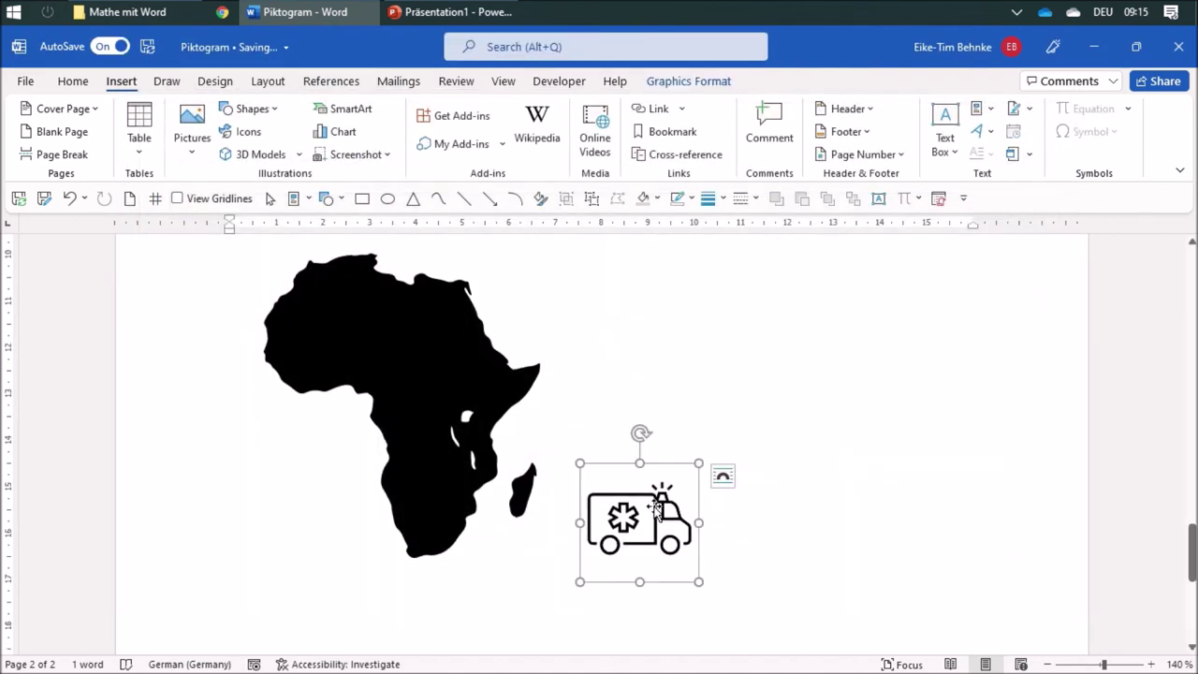
click(593, 199)
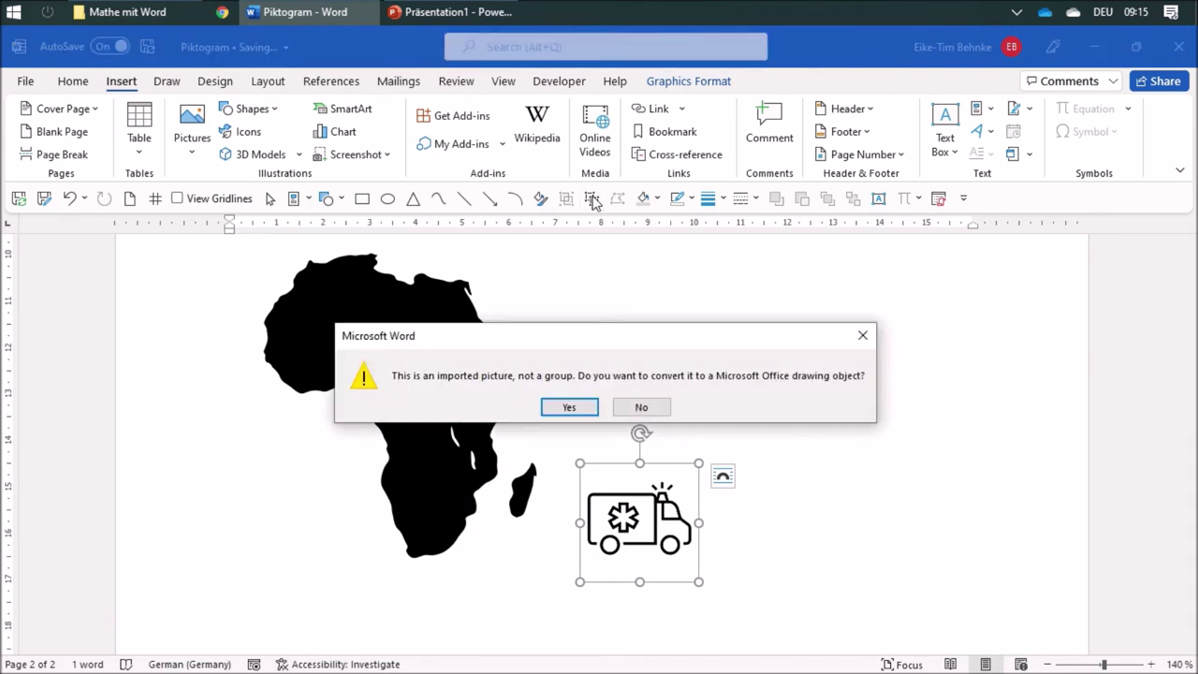
click(571, 410)
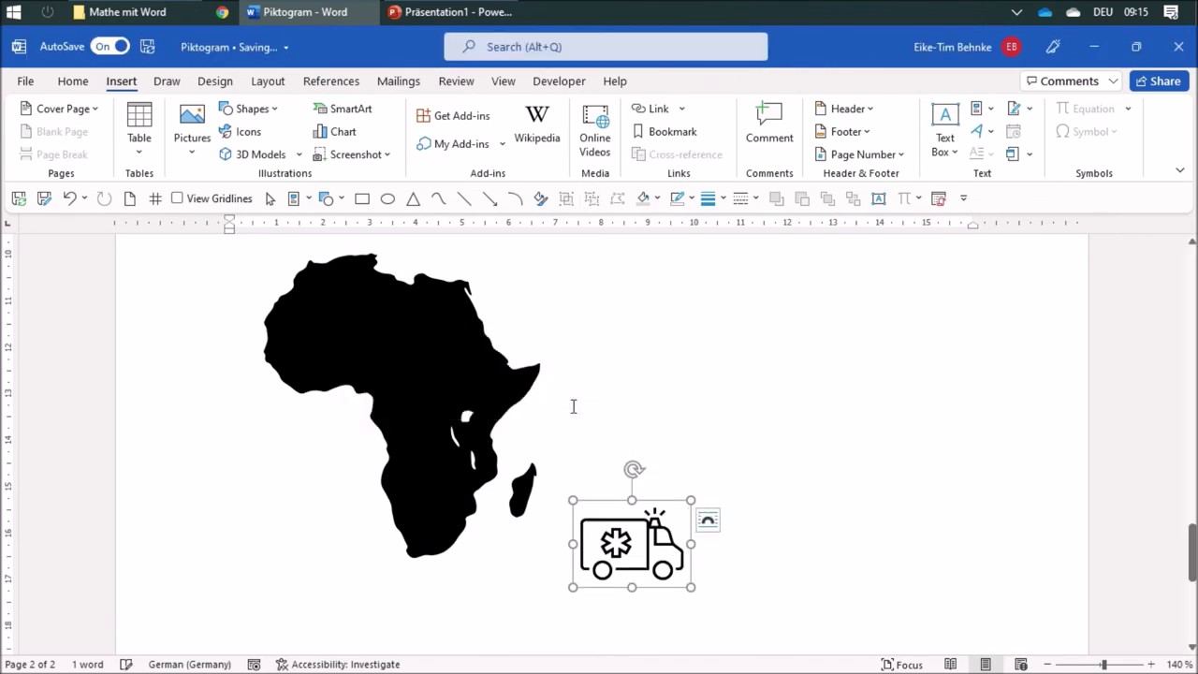
click(647, 530)
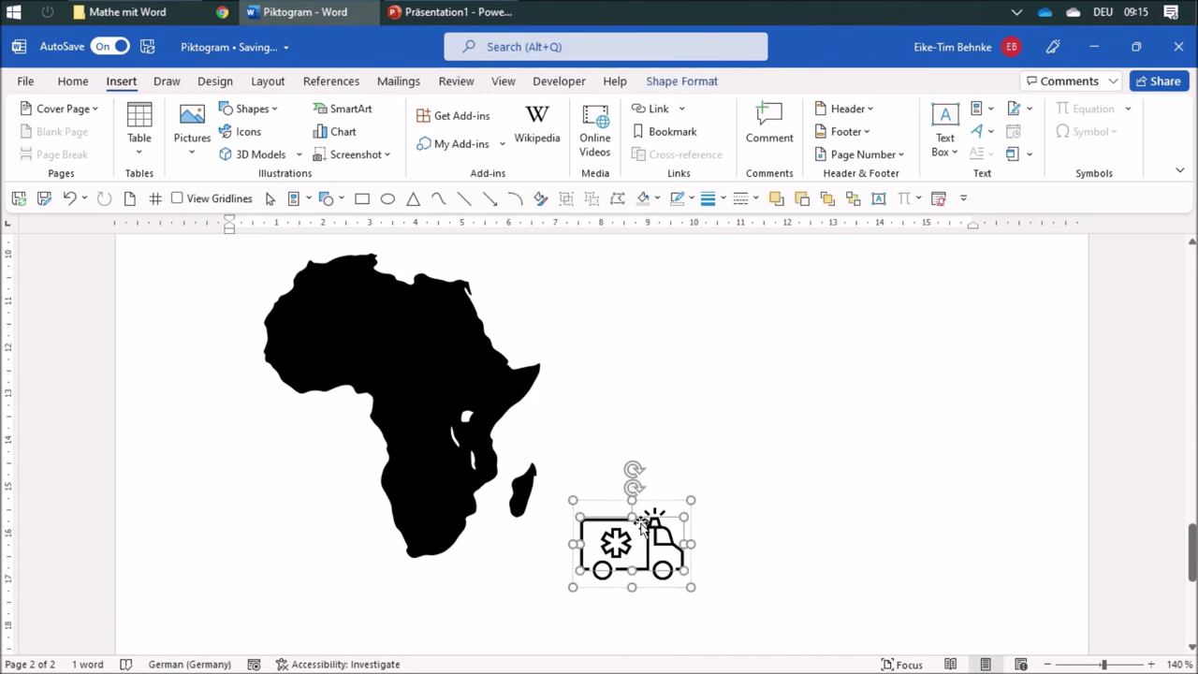
drag(653, 523, 760, 525)
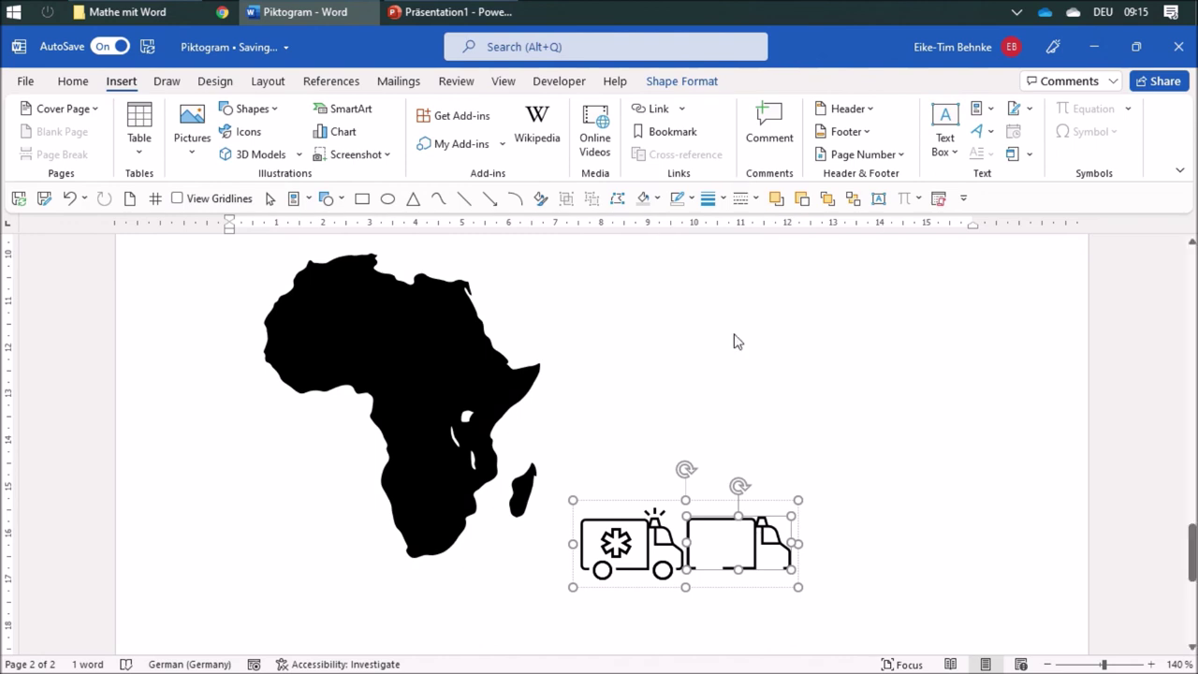